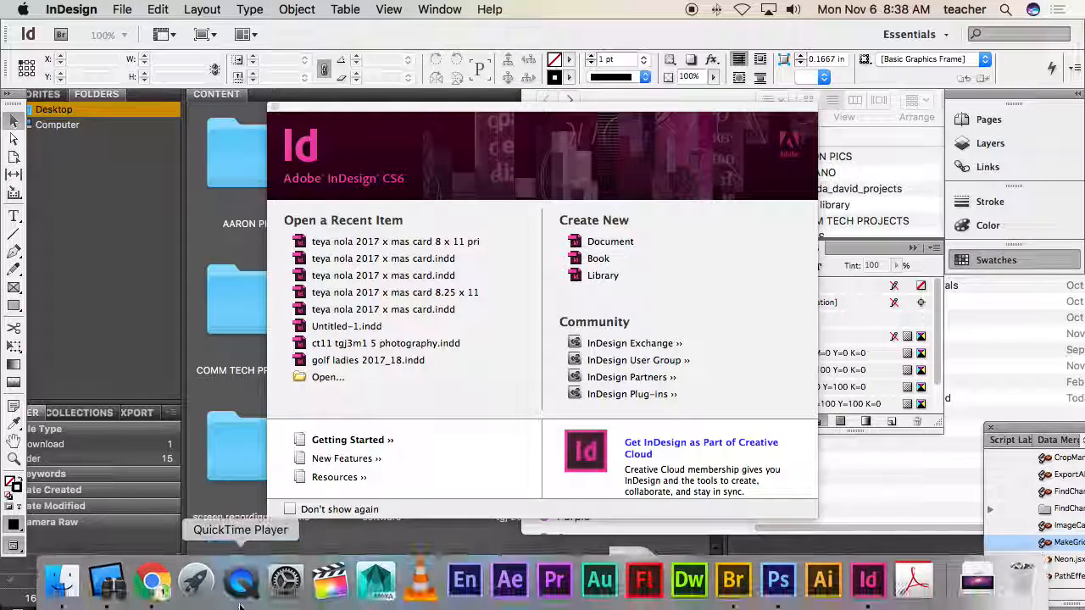
# - Switch to Chrome and read the Assignment 2 poster requirements on the SMK COMMTECH site
pyautogui.click(158, 587)
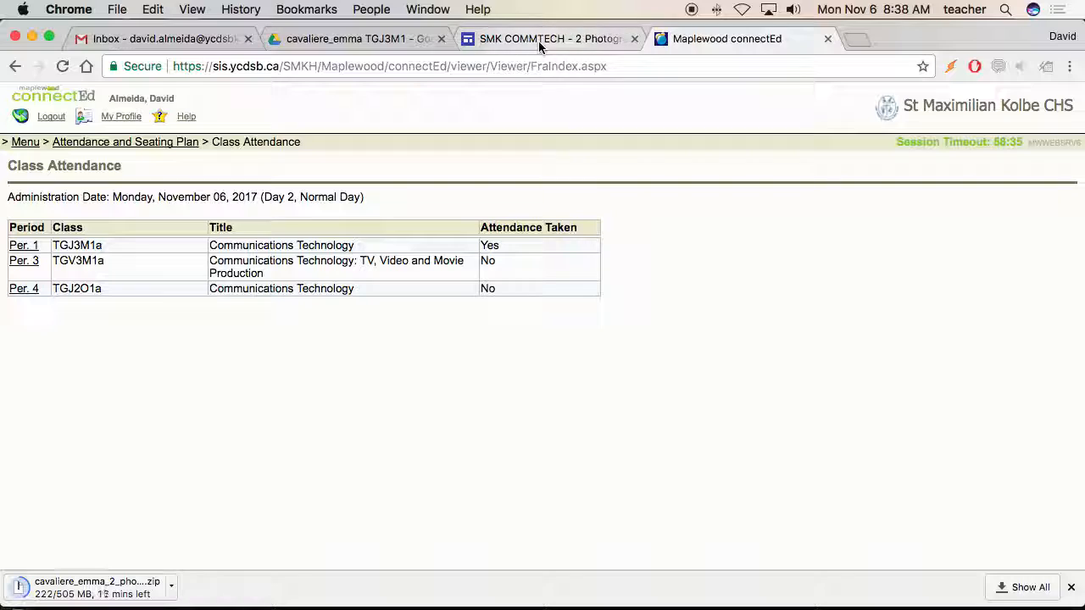
pyautogui.click(538, 40)
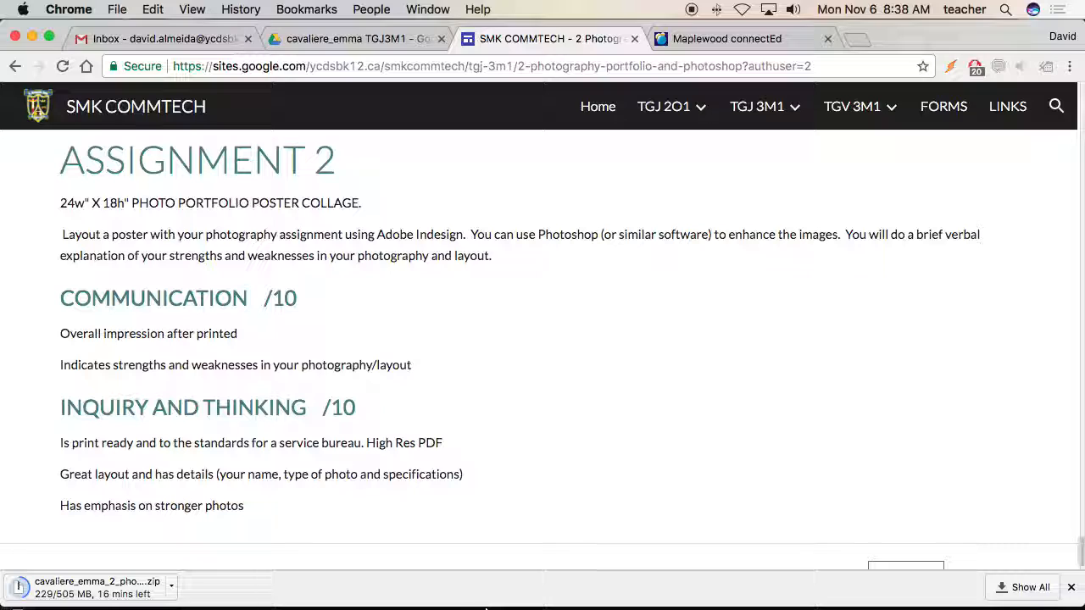
# - Switch to InDesign and dismiss its welcome screen without creating a document from it
pyautogui.moveTo(464, 581)
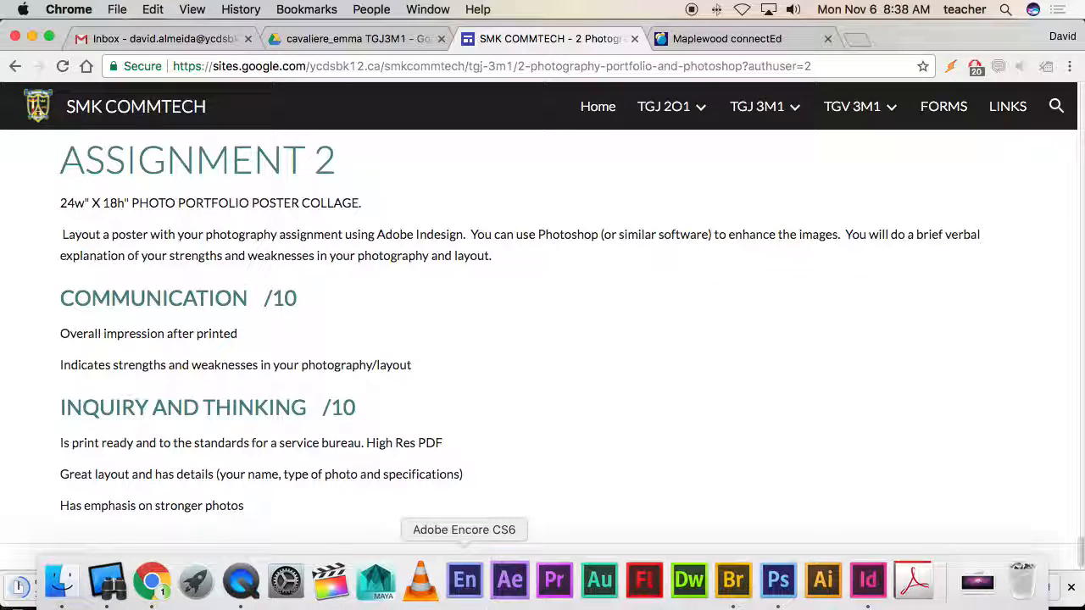
pyautogui.click(868, 581)
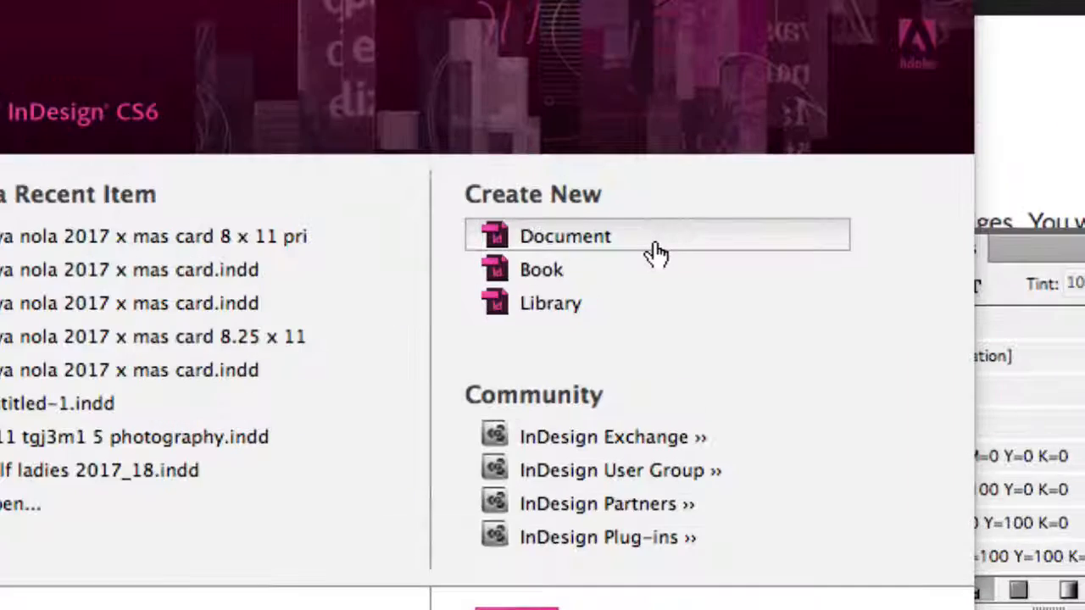
pyautogui.click(581, 240)
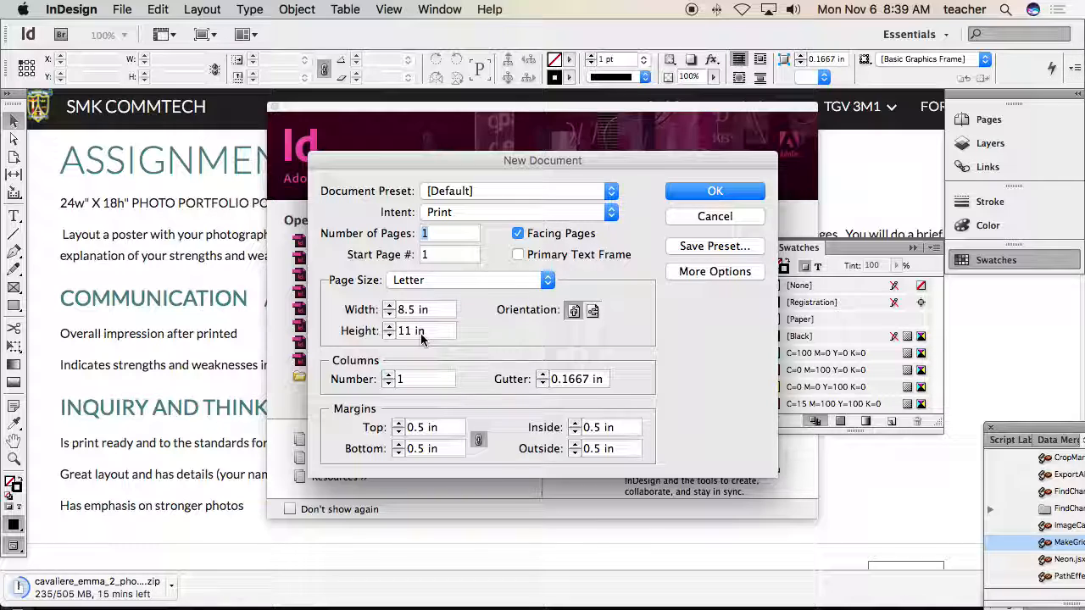
pyautogui.click(711, 217)
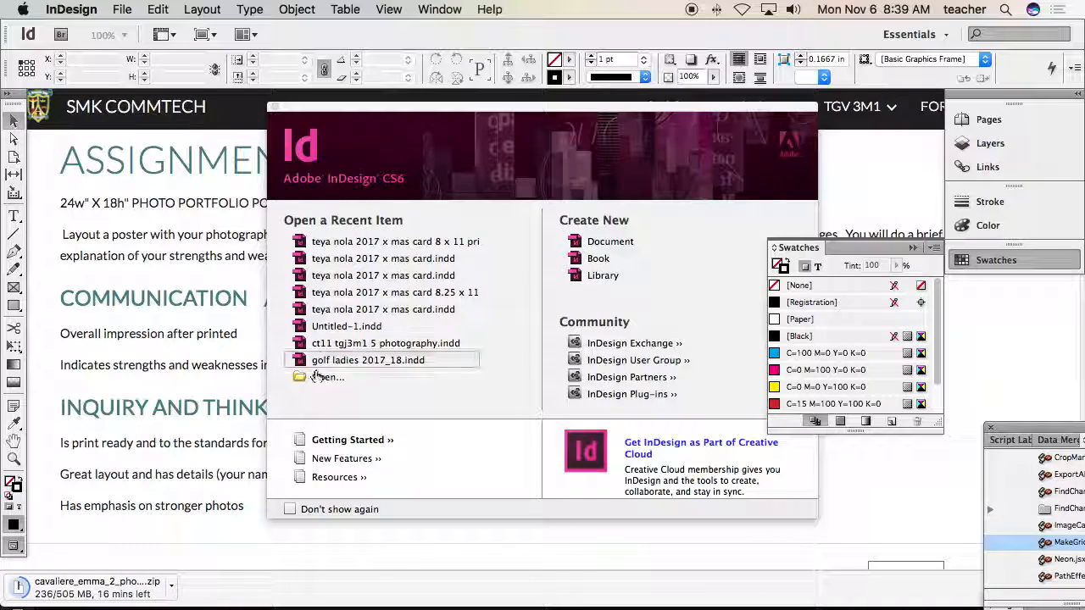
pyautogui.click(274, 108)
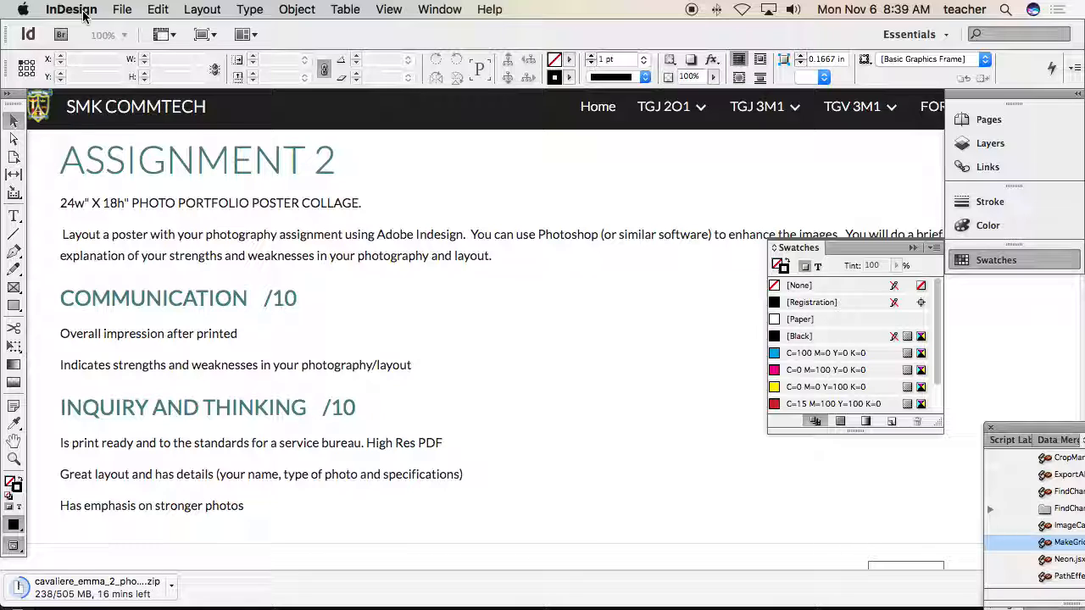
pyautogui.click(194, 10)
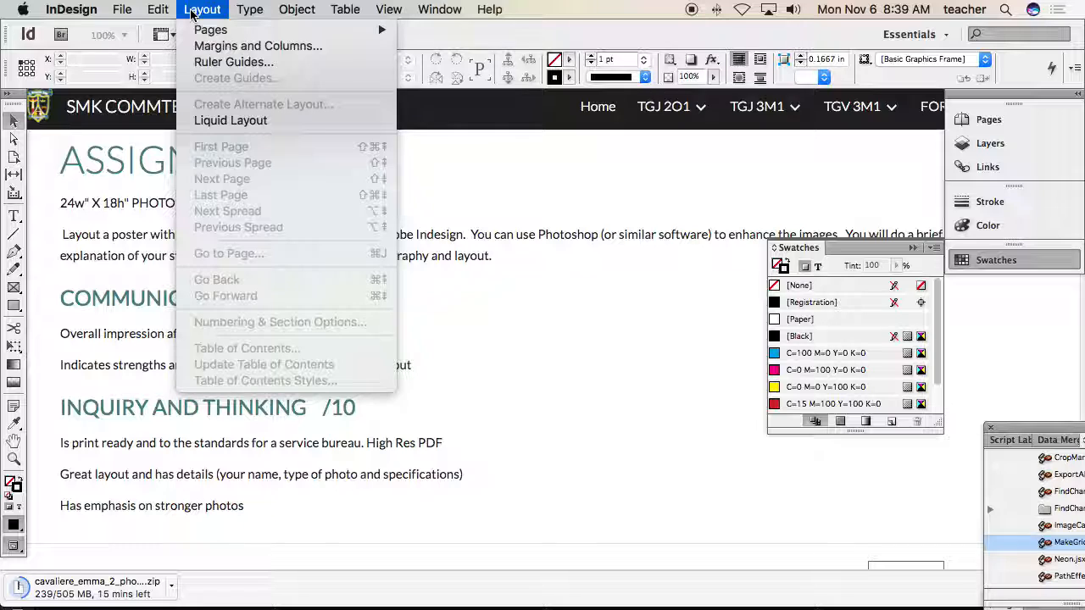
pyautogui.moveTo(157, 12)
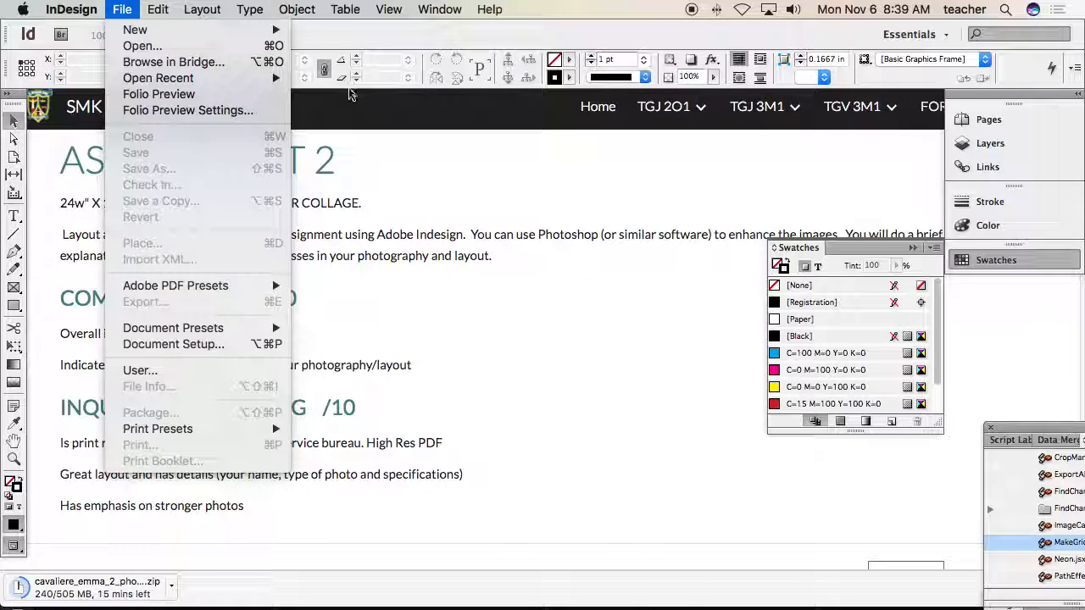
pyautogui.click(329, 46)
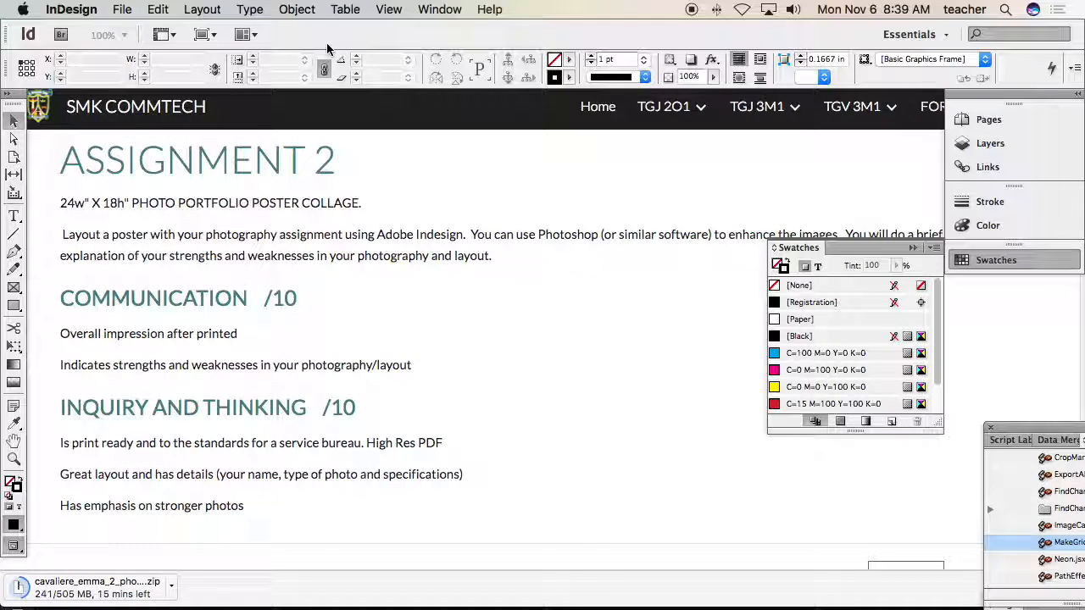
pyautogui.click(163, 10)
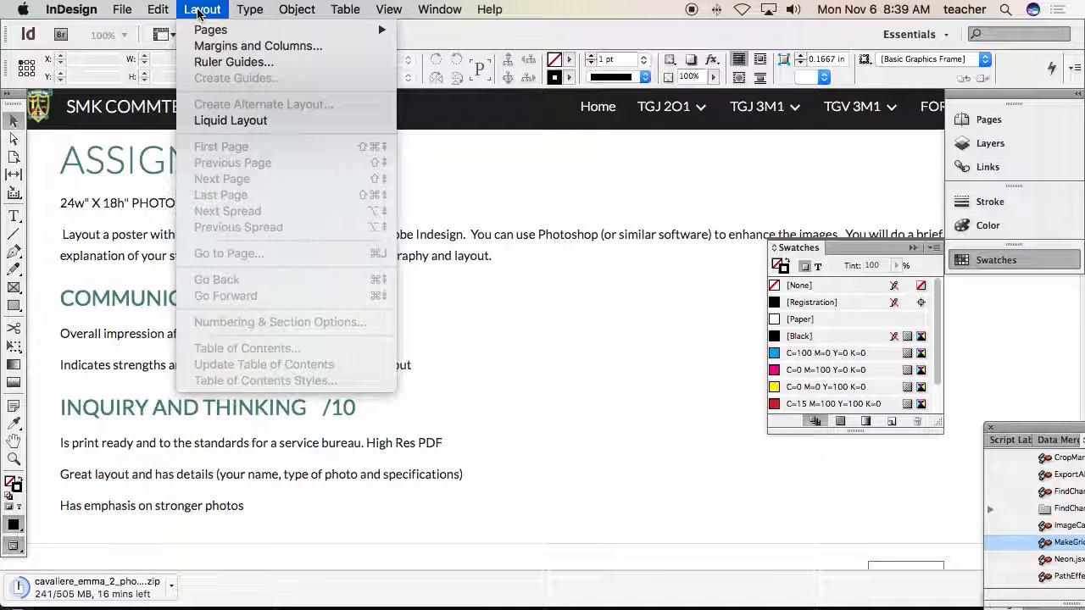
pyautogui.moveTo(127, 10)
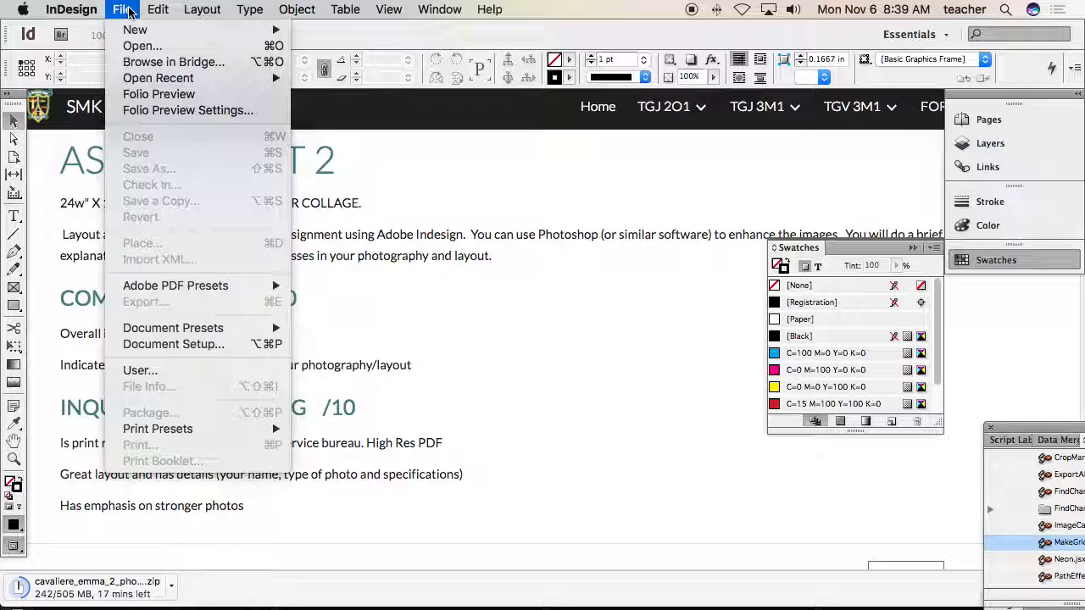
pyautogui.click(188, 345)
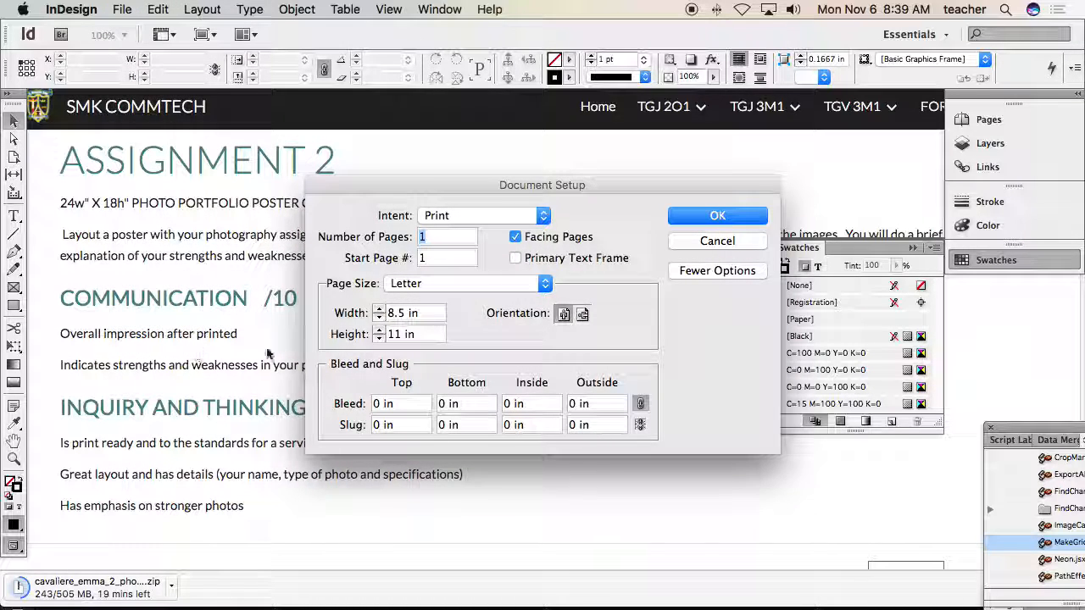
pyautogui.click(497, 291)
pyautogui.click(504, 286)
pyautogui.click(695, 217)
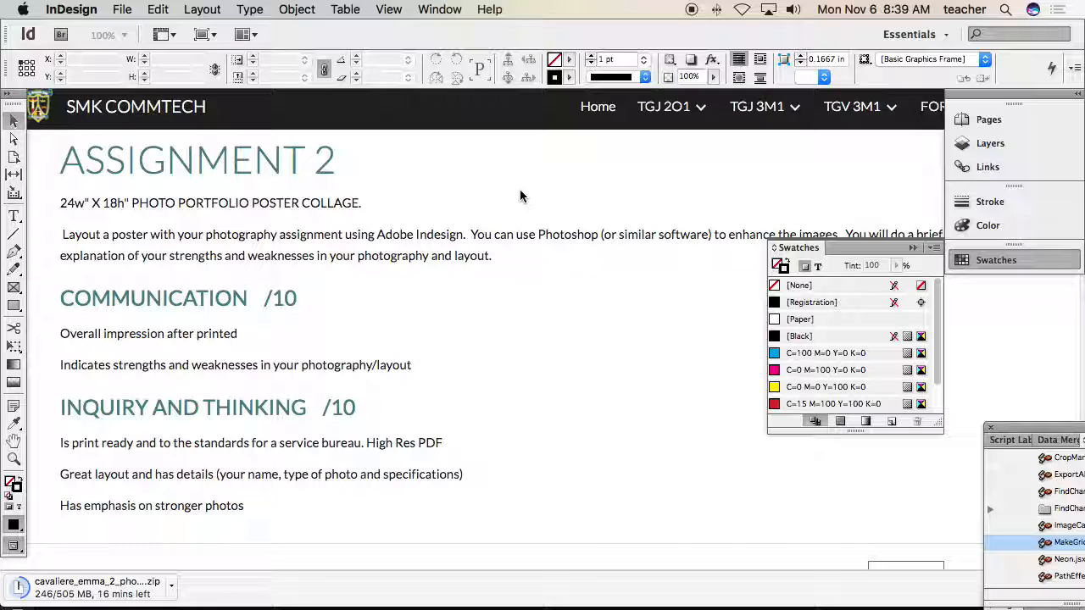
# - Create a new one-page Letter document for print with the default preset
pyautogui.click(129, 10)
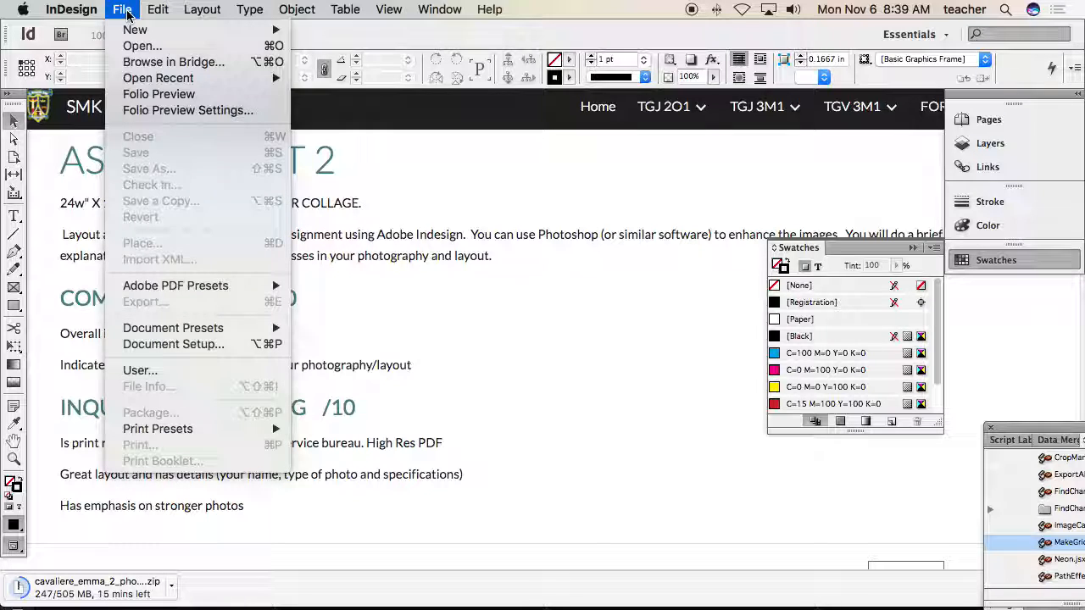
pyautogui.moveTo(138, 31)
pyautogui.click(339, 35)
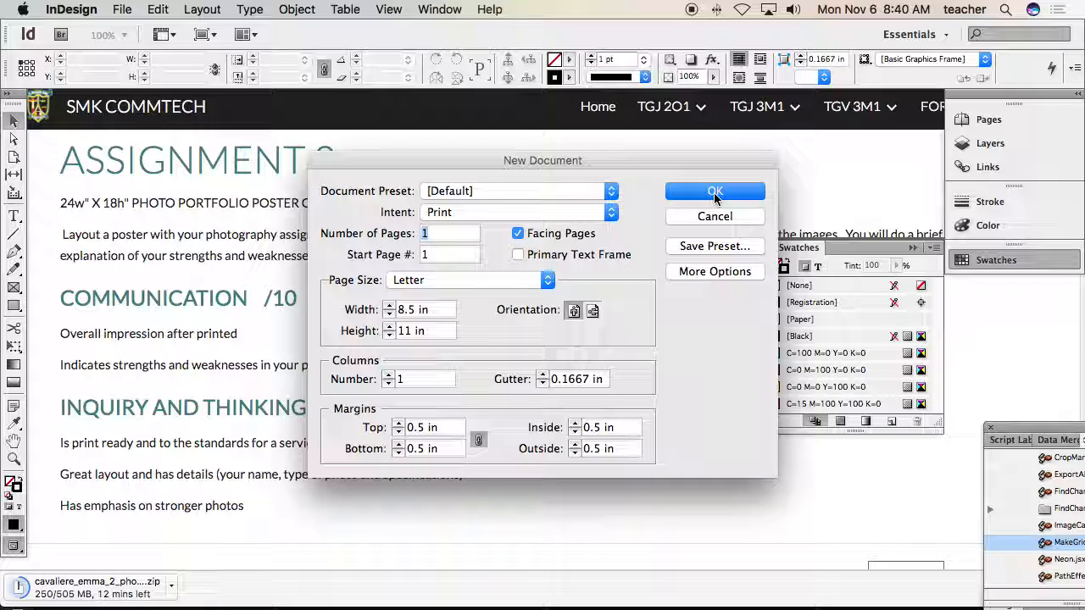
pyautogui.click(715, 193)
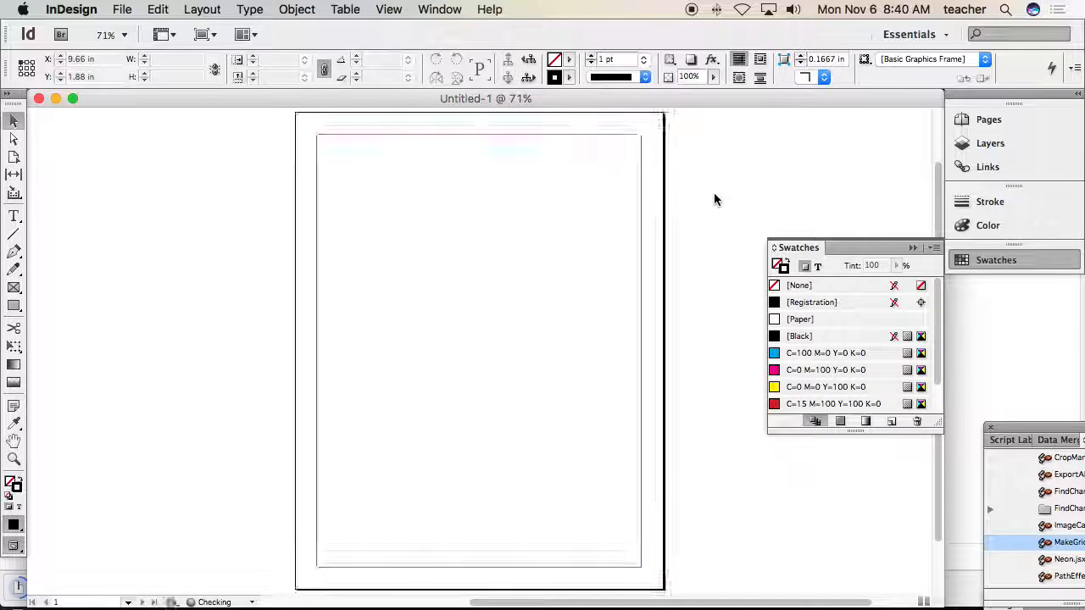
# - Show the rulers in the document and set the horizontal ruler's units to inches
pyautogui.click(123, 9)
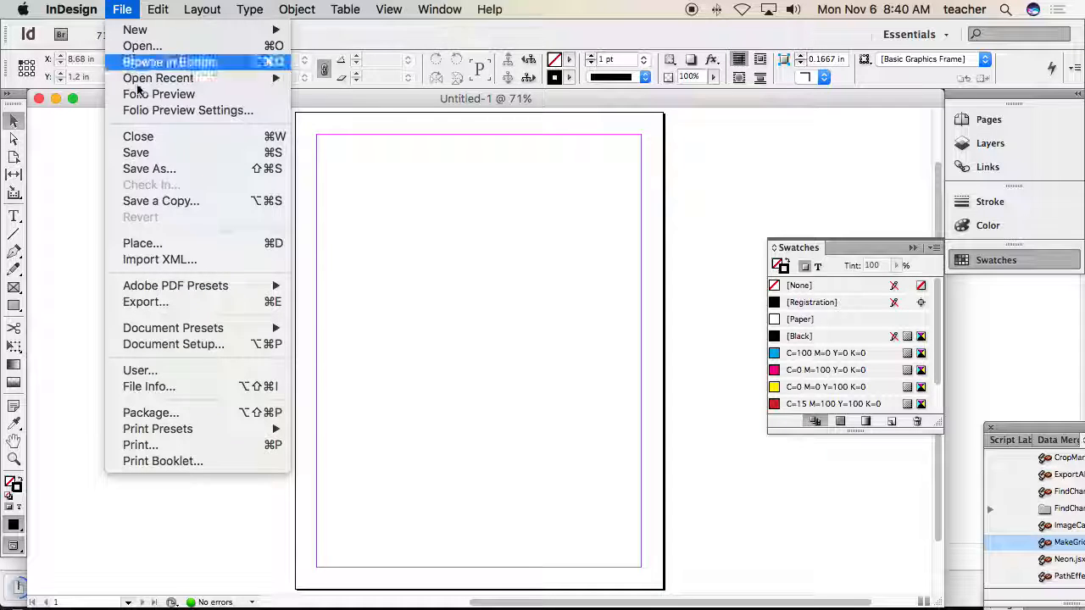
pyautogui.click(175, 353)
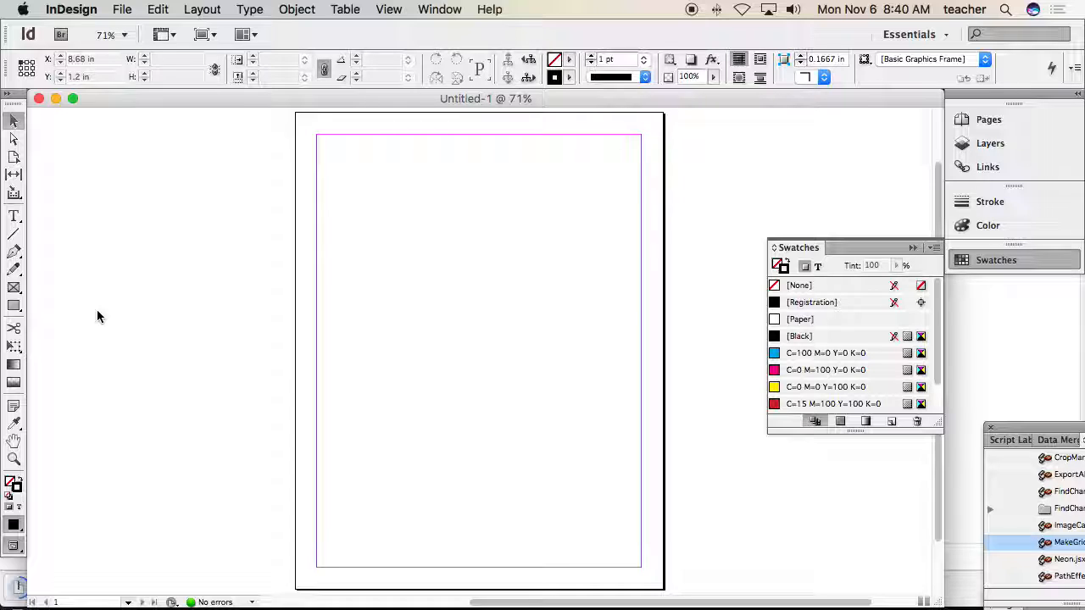
pyautogui.press('super+r')
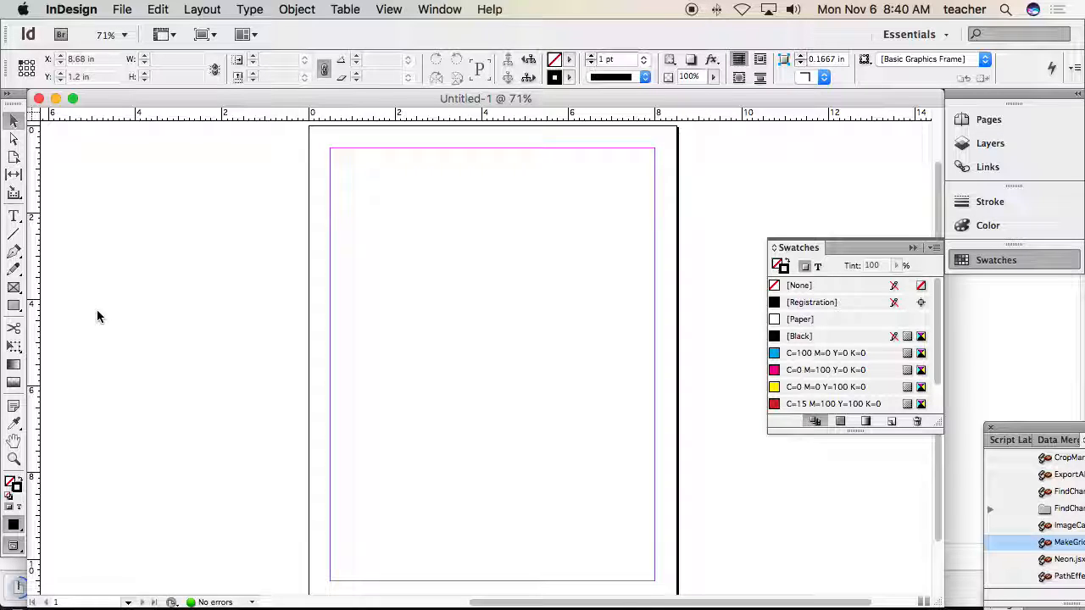
pyautogui.rightClick(253, 114)
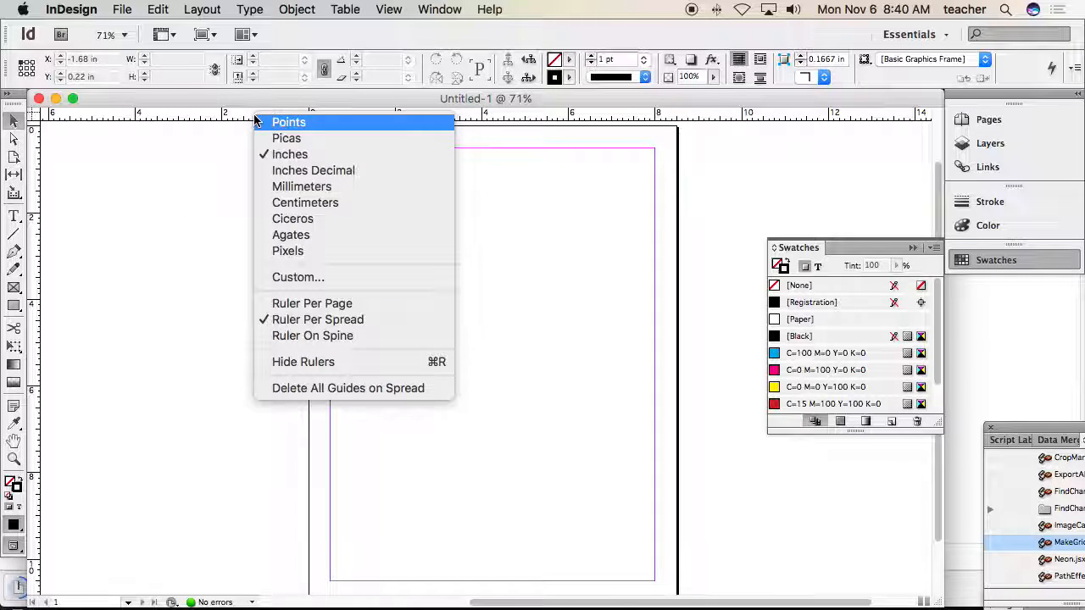
pyautogui.click(310, 155)
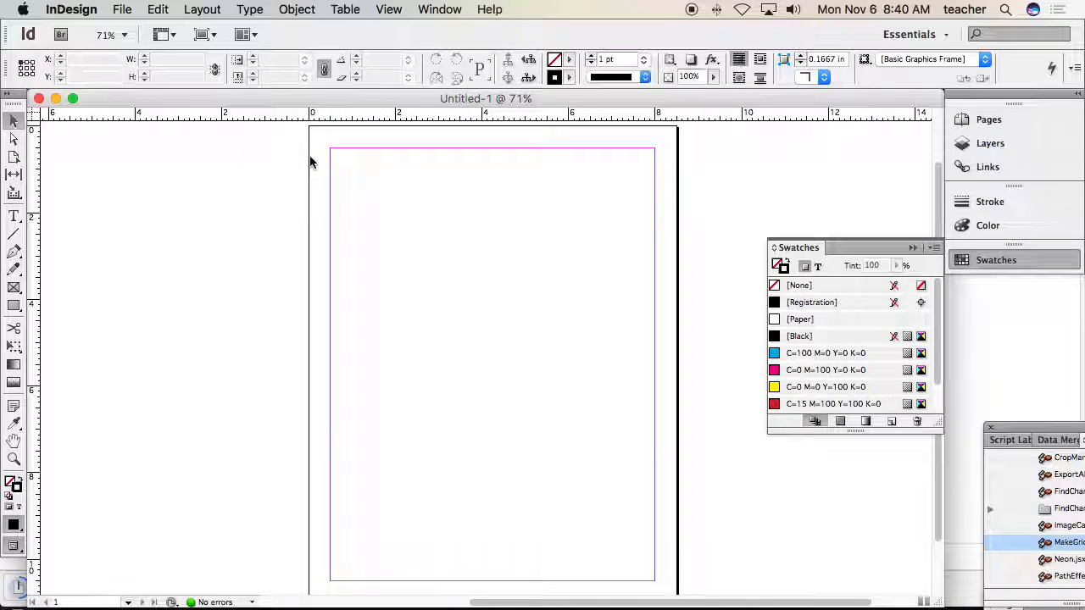
# - In the document setup, set the page width to 24 in and the height to 18 in, as the assignment page specifies
pyautogui.click(122, 9)
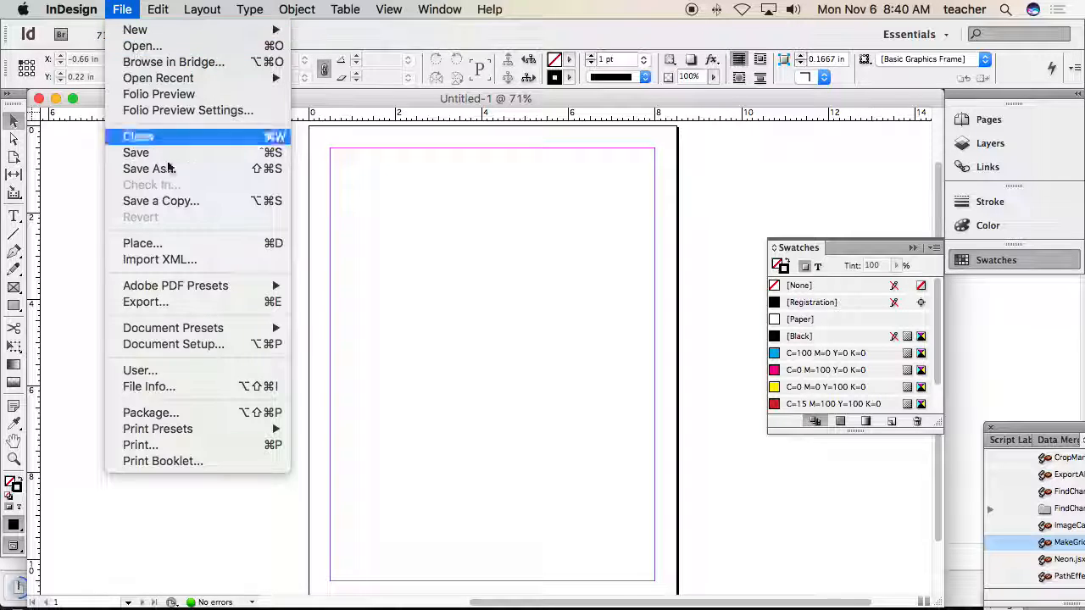
pyautogui.click(213, 344)
pyautogui.moveTo(423, 313); pyautogui.dragTo(378, 314)
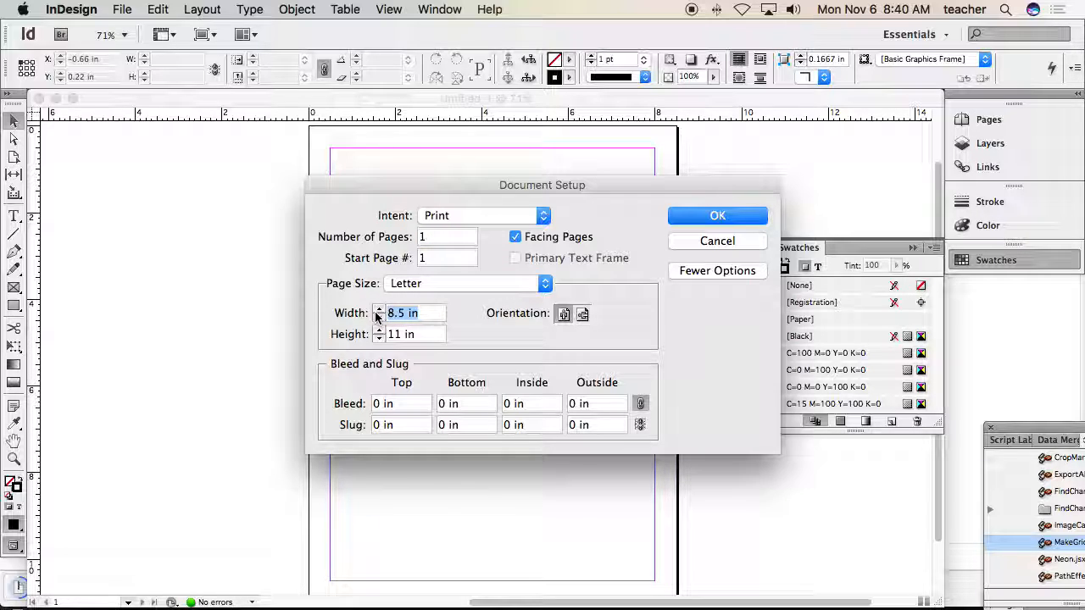
pyautogui.write('24')
pyautogui.moveTo(414, 337); pyautogui.dragTo(379, 337)
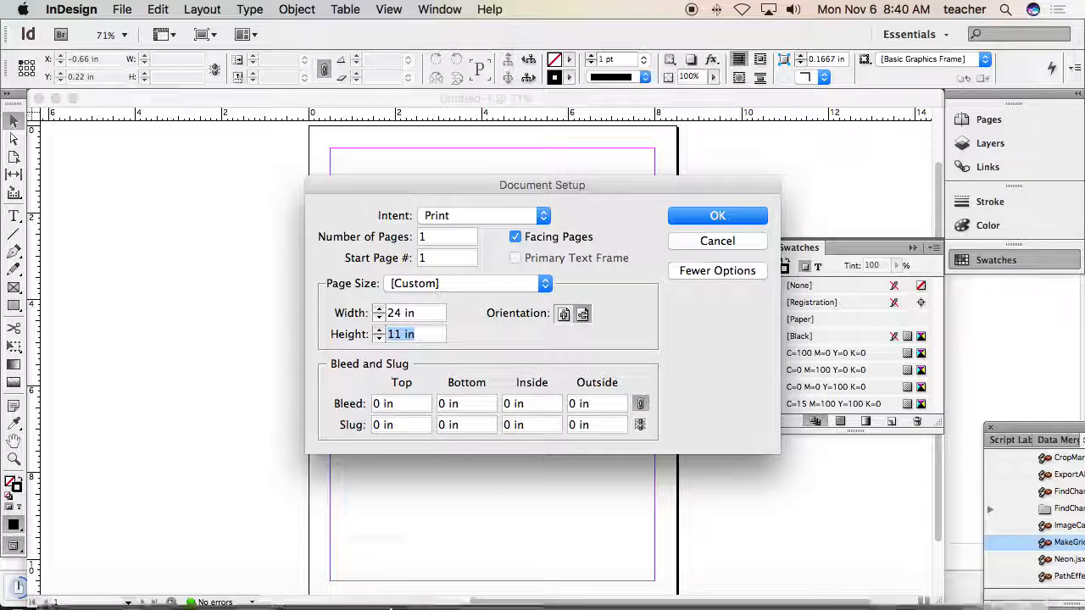
pyautogui.click(152, 582)
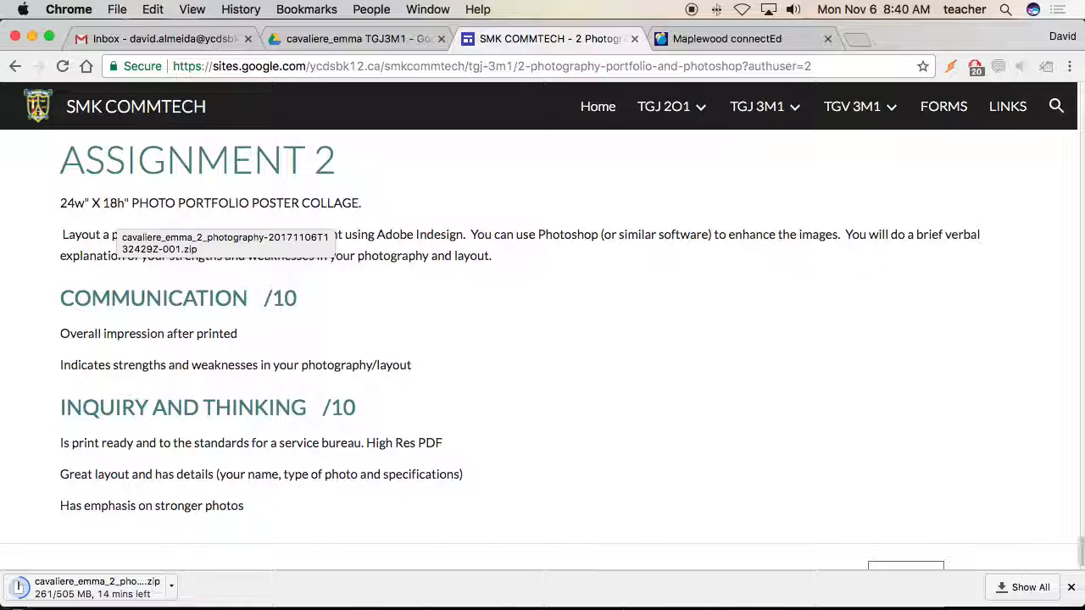
pyautogui.click(867, 582)
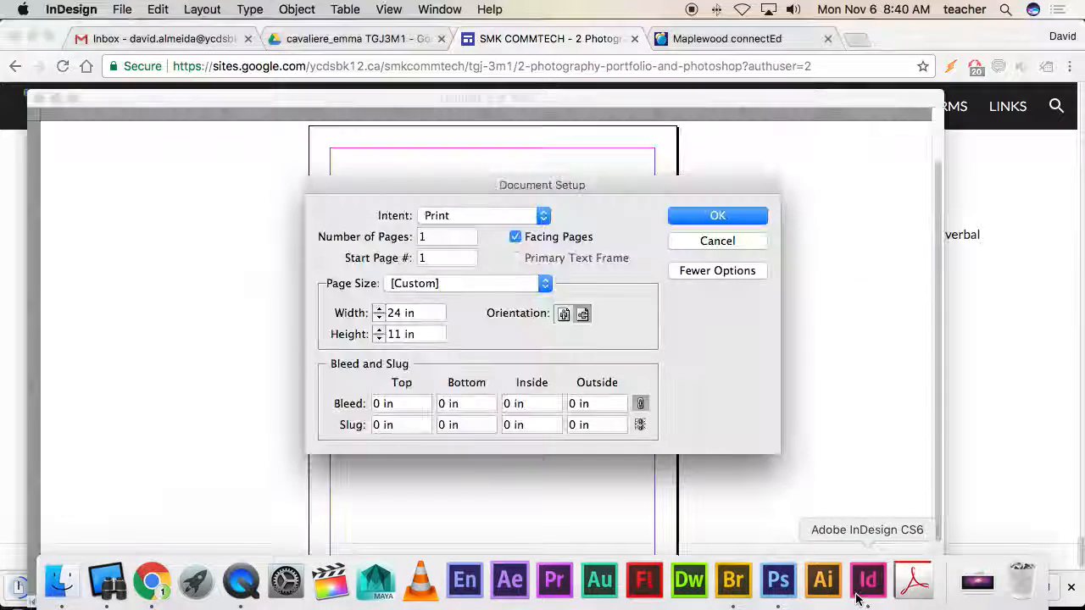
pyautogui.write('18')
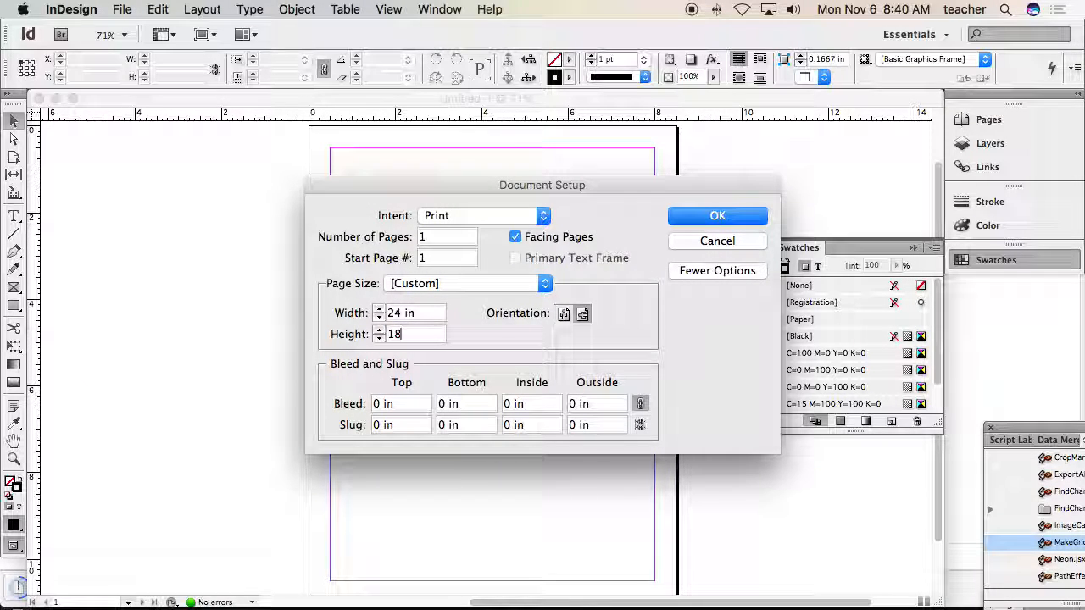
pyautogui.click(434, 312)
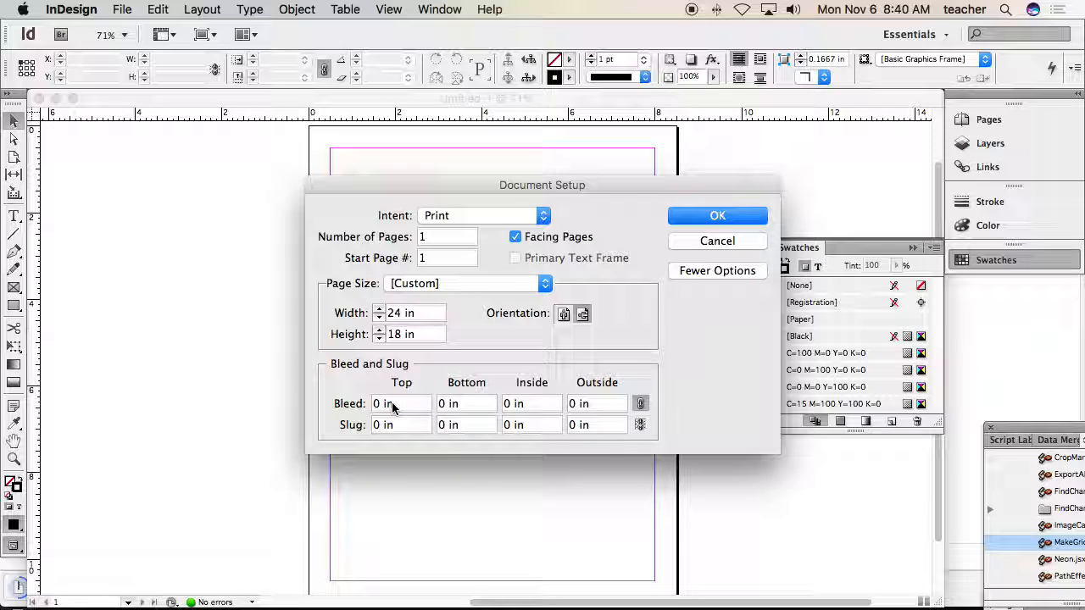
# - Leave Facing Pages enabled and apply the document setup
pyautogui.click(745, 271)
pyautogui.click(715, 270)
pyautogui.click(514, 238)
pyautogui.click(515, 238)
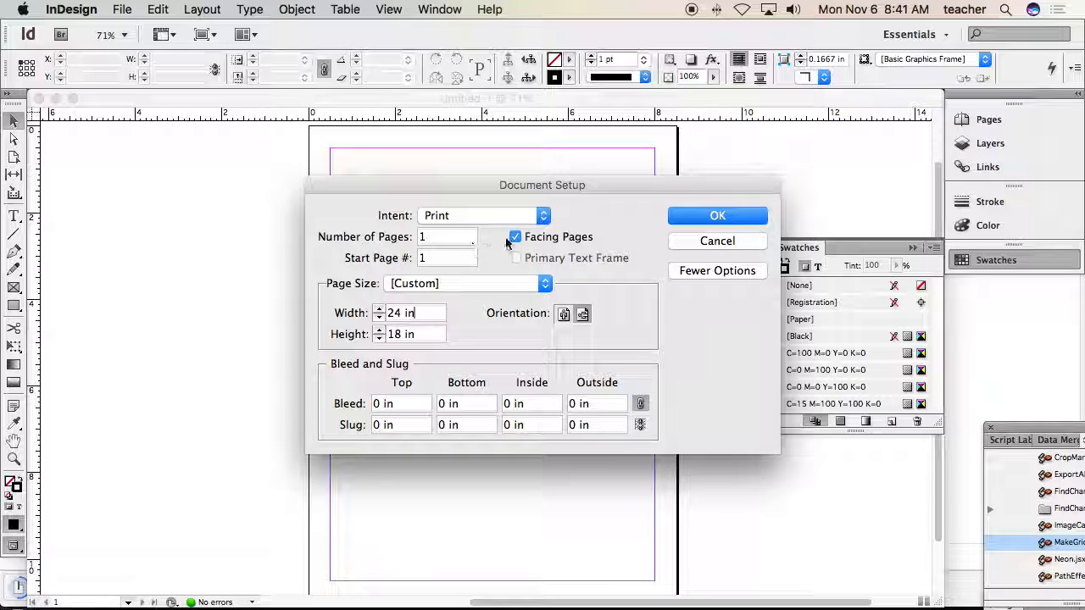
pyautogui.click(718, 217)
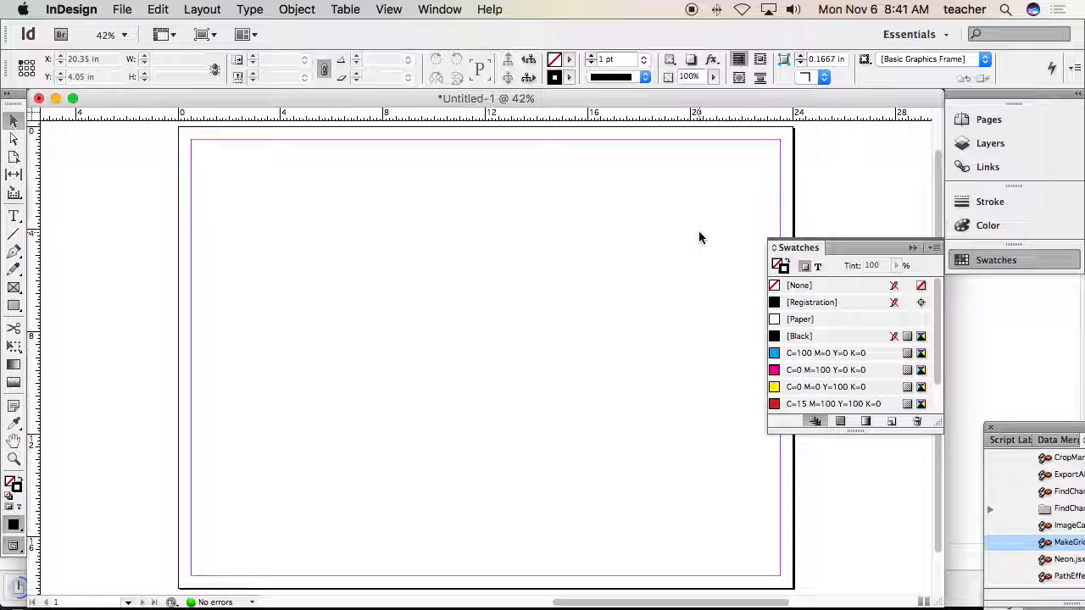
# - Draw a rectangular graphic frame of 23 by 17 in filling the area inside the page margins, and deselect it
pyautogui.moveTo(598, 264); pyautogui.dragTo(538, 267)
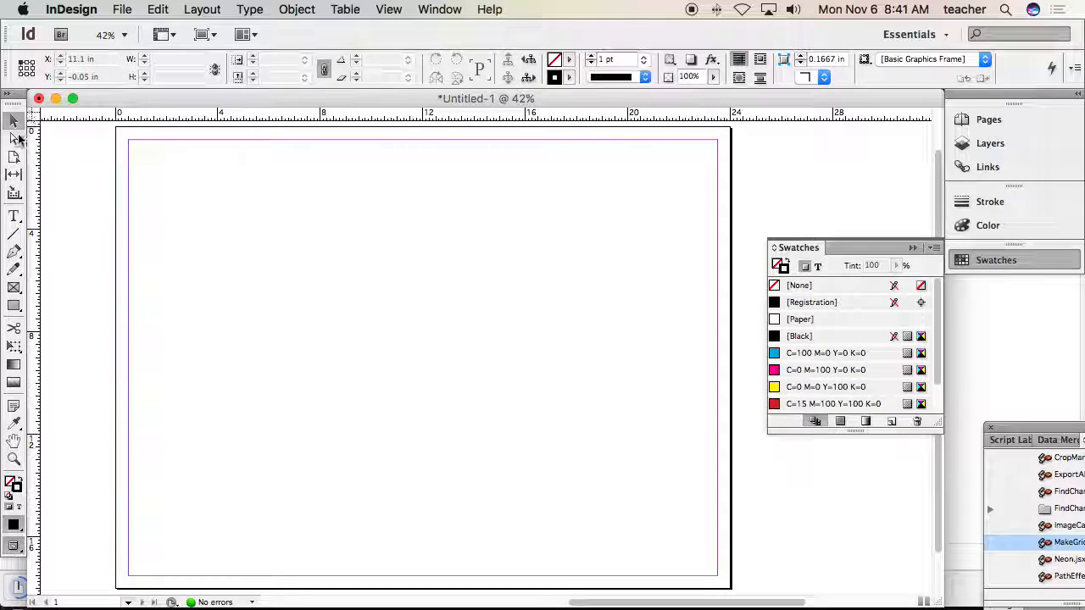
pyautogui.click(14, 289)
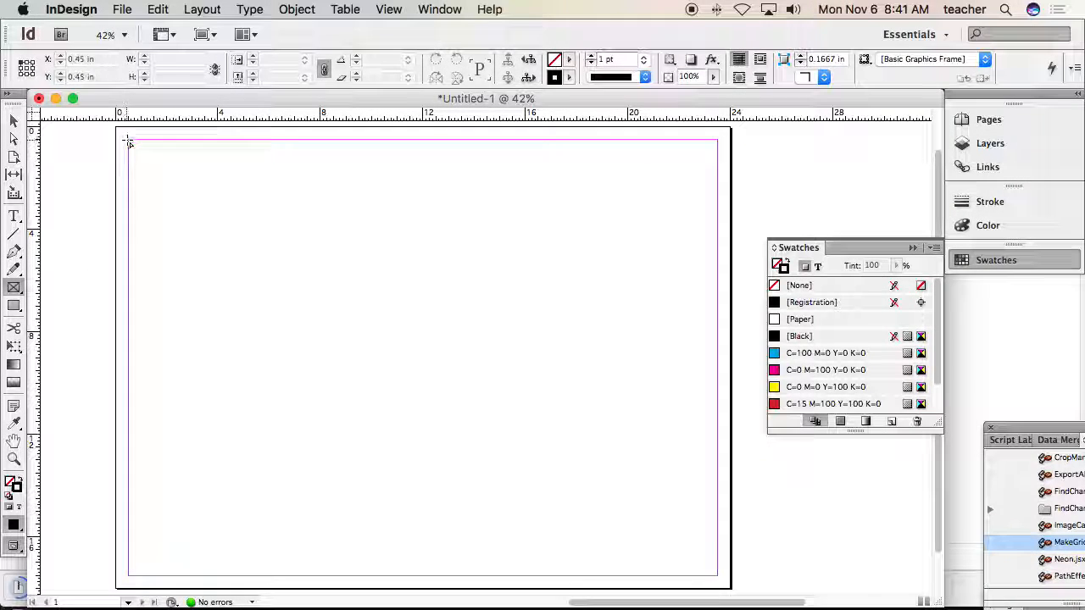
pyautogui.moveTo(129, 142); pyautogui.dragTo(717, 578)
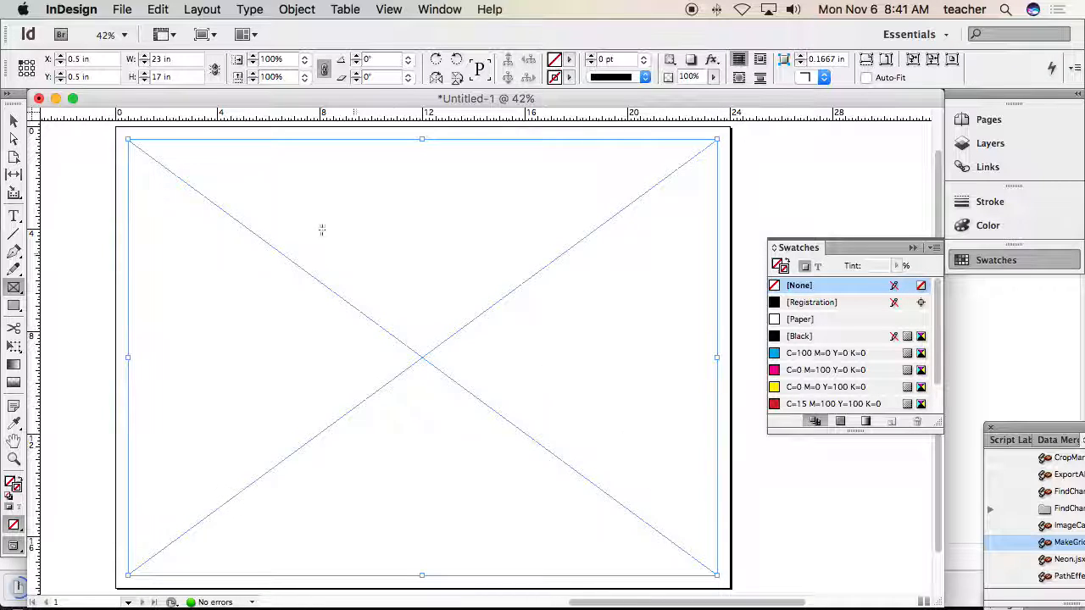
pyautogui.click(14, 121)
pyautogui.click(52, 158)
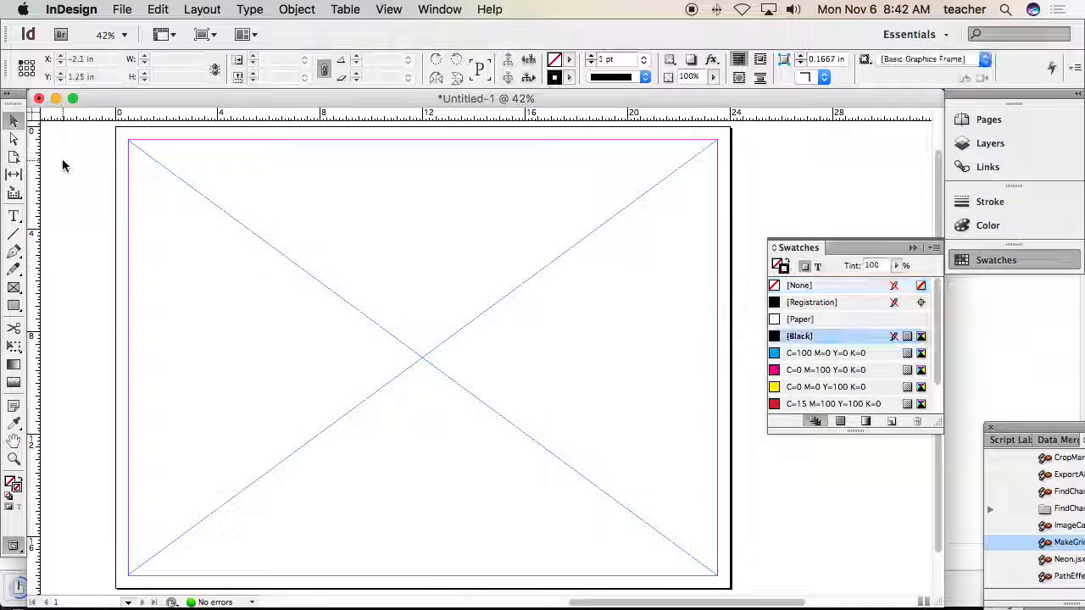
# - Select the large frame inside the margins and place the Scripts panel beside the page
pyautogui.click(220, 183)
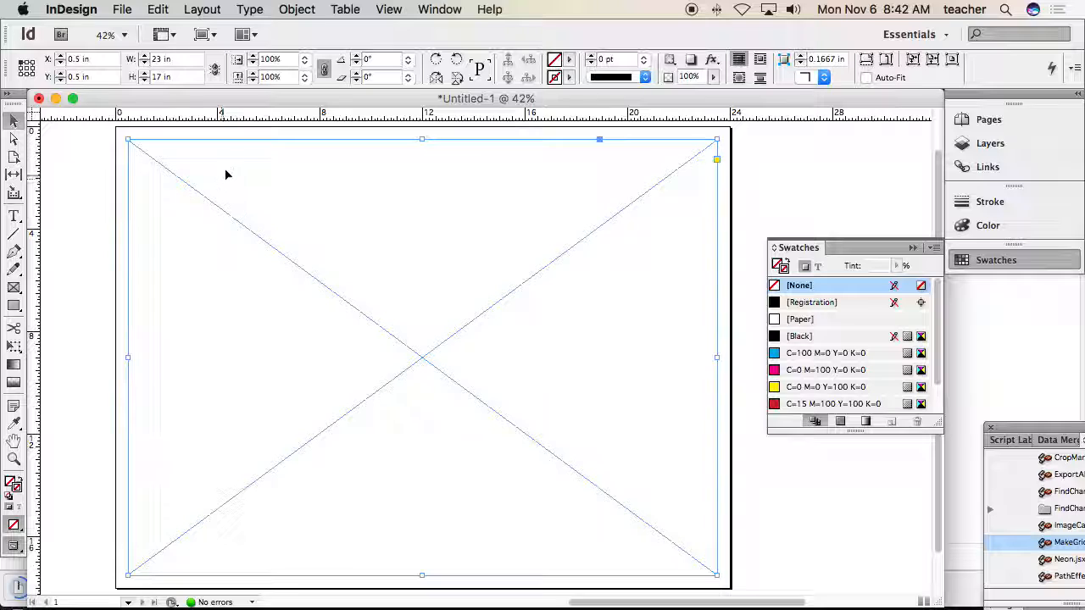
pyautogui.click(449, 9)
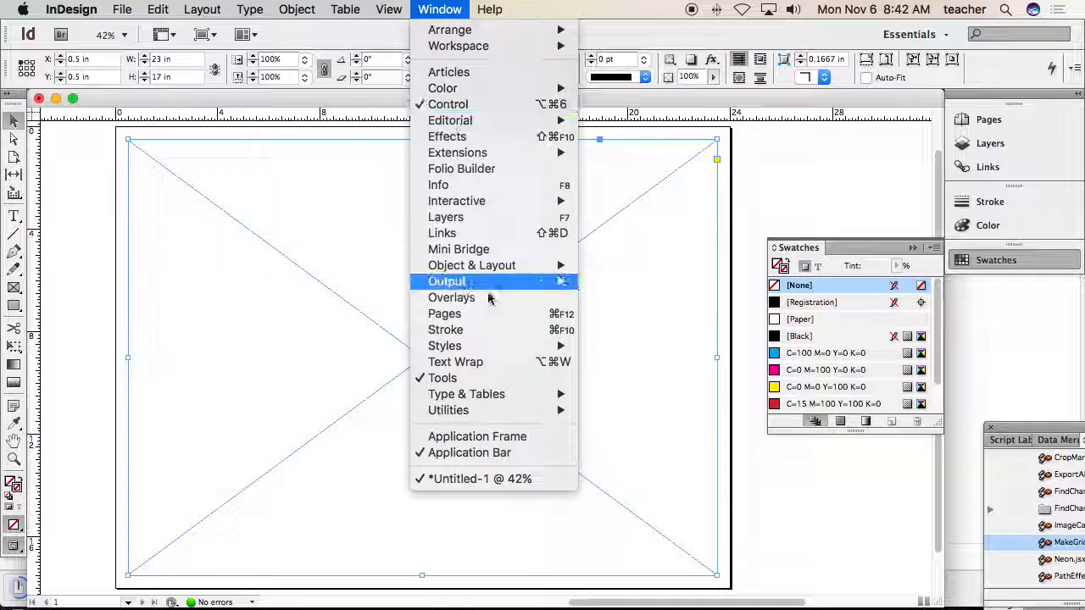
pyautogui.moveTo(506, 351)
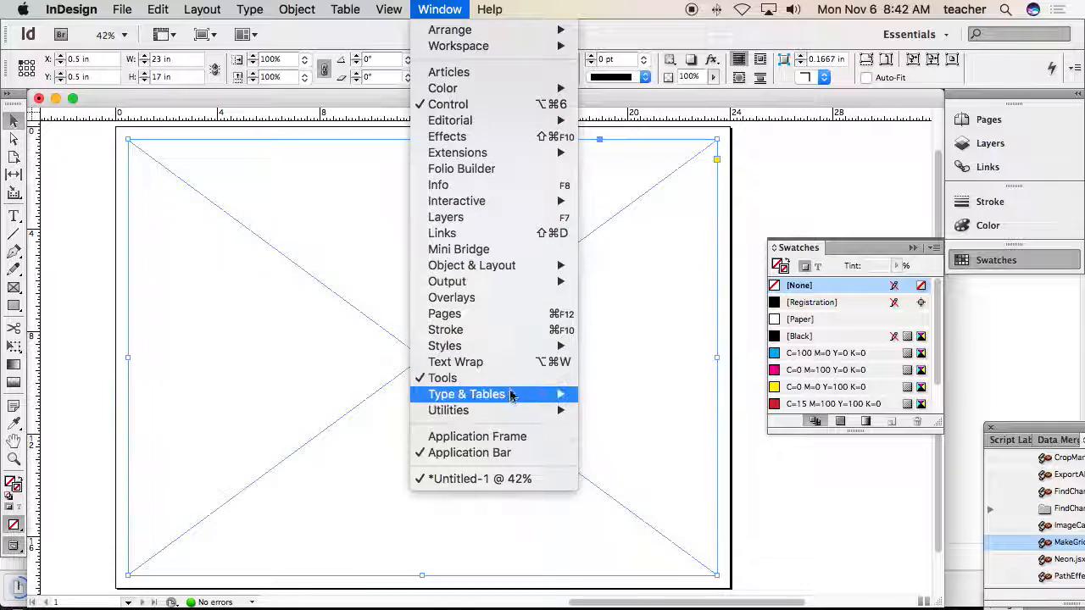
pyautogui.moveTo(534, 413)
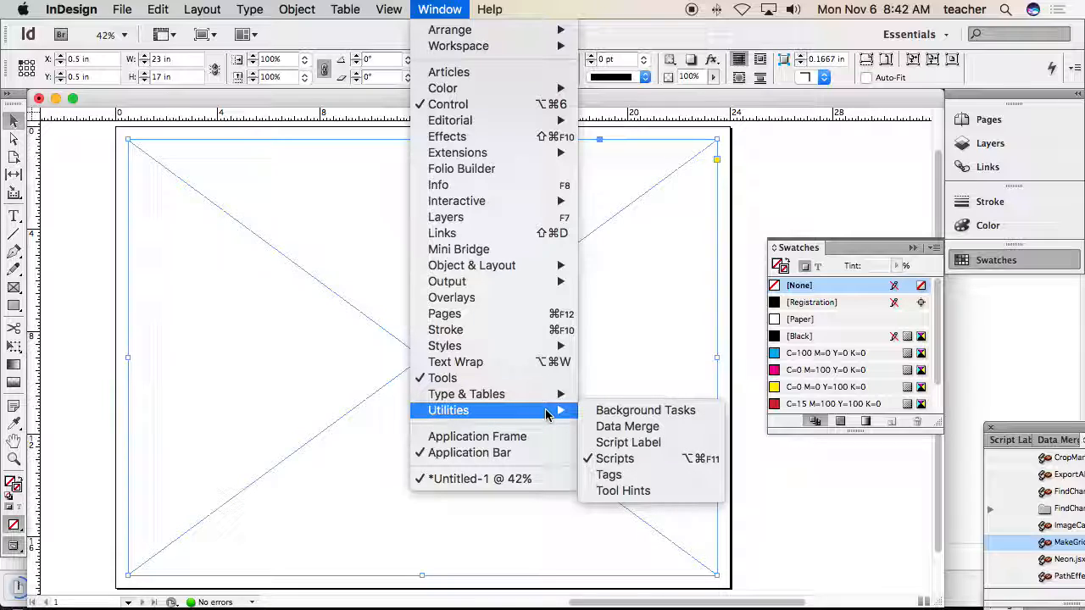
pyautogui.click(628, 460)
pyautogui.moveTo(1013, 427); pyautogui.dragTo(787, 152)
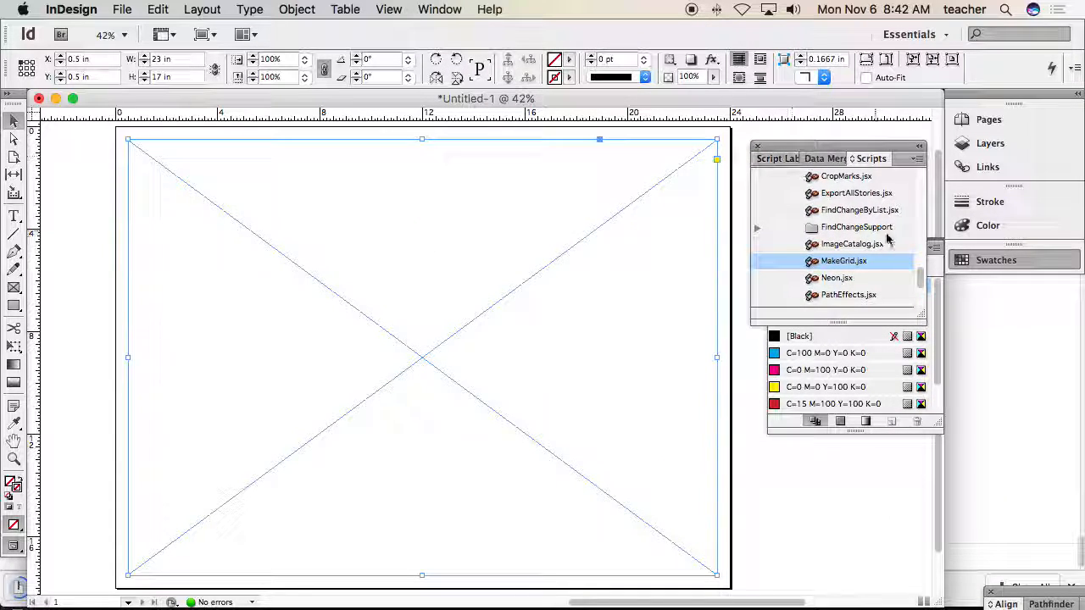
# - Run the MakeGrid.jsx script from the JavaScript folder of the application's sample scripts on the selected frame
pyautogui.moveTo(920, 276); pyautogui.dragTo(922, 175)
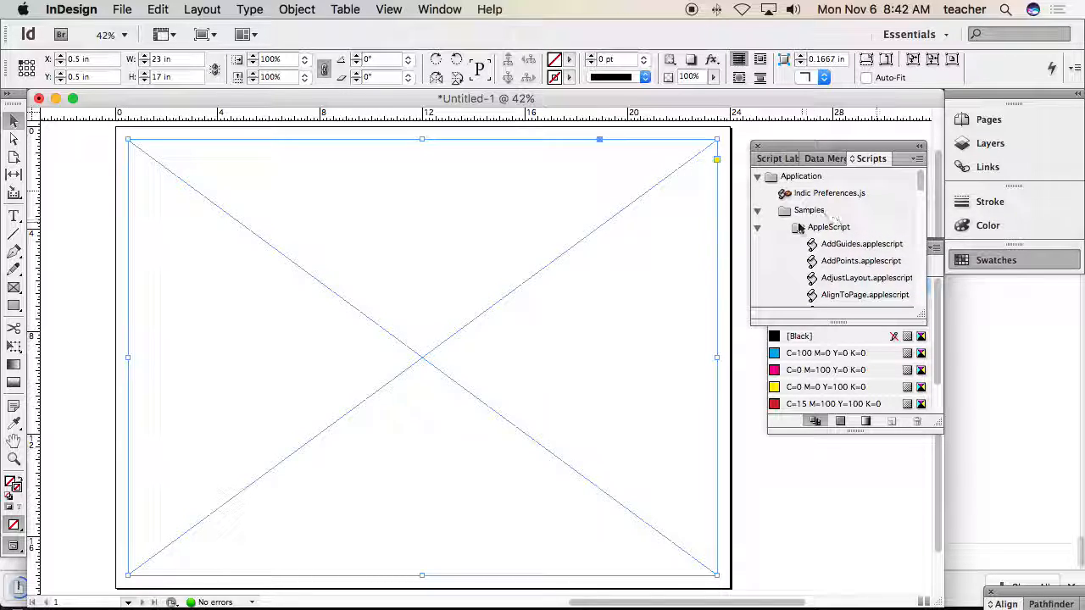
pyautogui.click(758, 227)
pyautogui.click(758, 246)
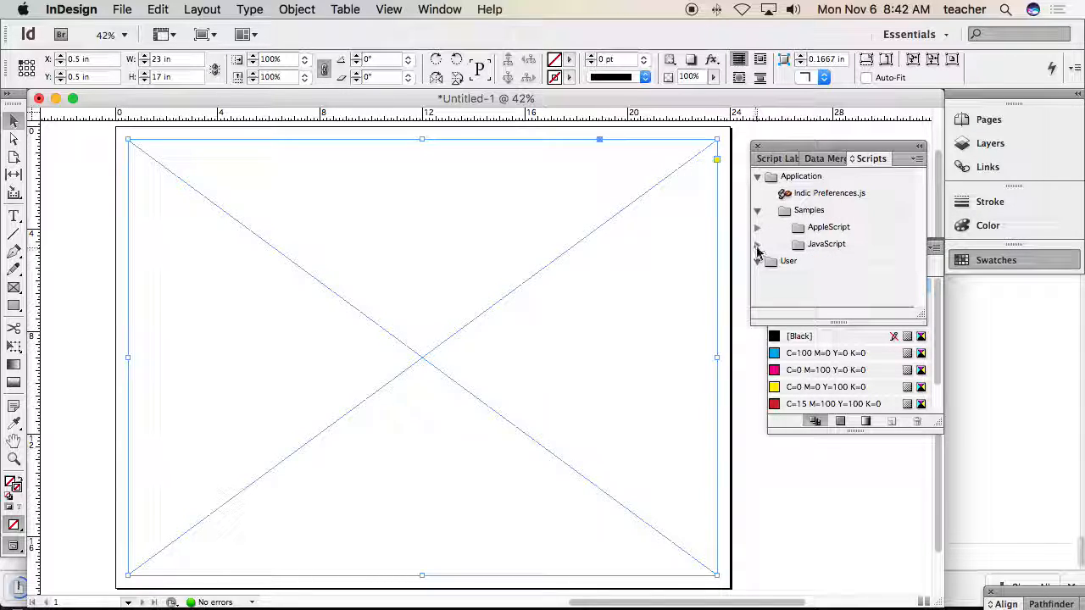
pyautogui.click(758, 246)
pyautogui.moveTo(922, 199)
pyautogui.mouseDown()
pyautogui.moveTo(925, 267)
pyautogui.moveTo(925, 180)
pyautogui.mouseUp()
pyautogui.click(756, 244)
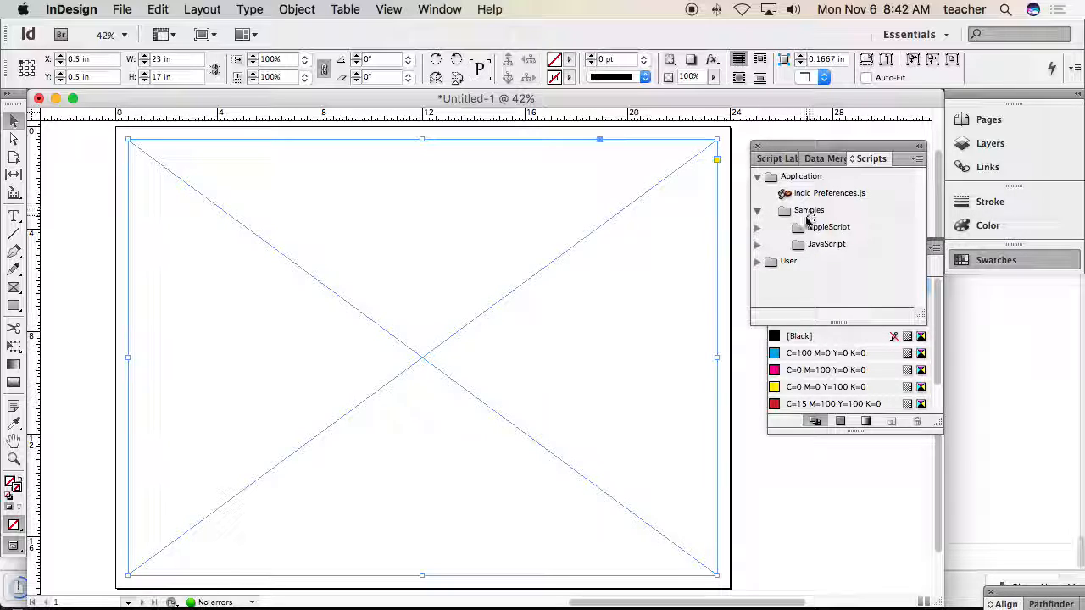
pyautogui.click(757, 244)
pyautogui.scroll(-2, 780, 229)
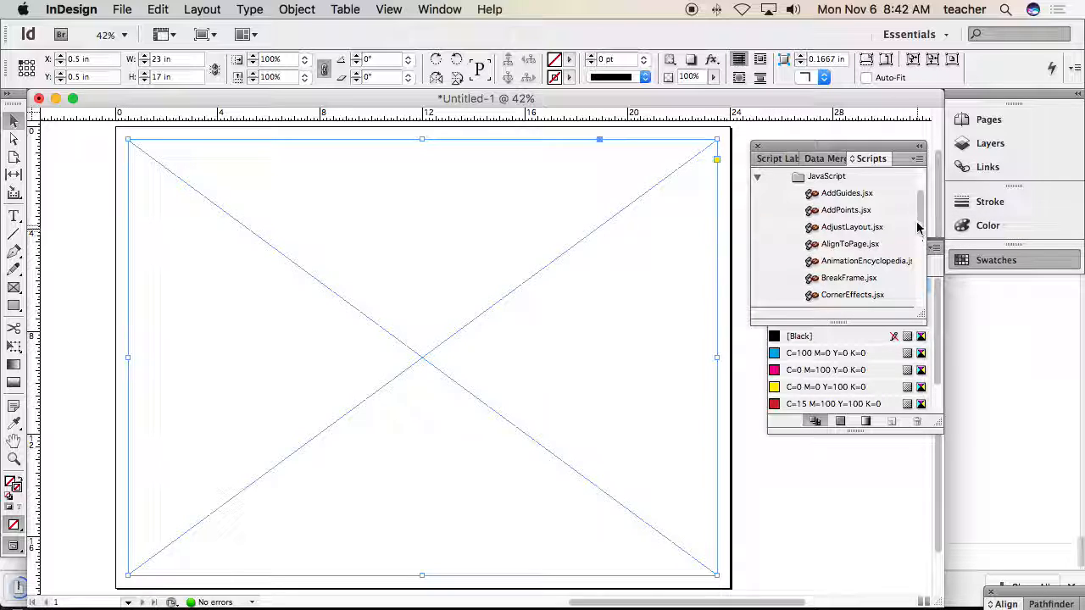
pyautogui.moveTo(921, 218); pyautogui.dragTo(922, 263)
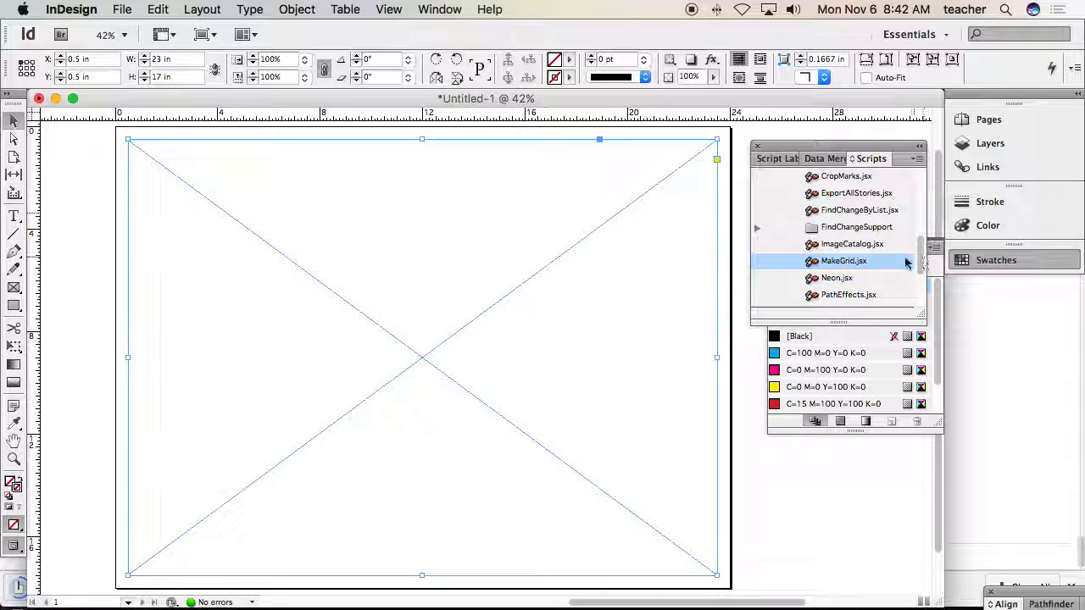
pyautogui.doubleClick(833, 268)
# - Split the frame into a grid of 5 rows and 5 columns with 10 pt row and column gutters
pyautogui.moveTo(655, 227); pyautogui.dragTo(736, 219)
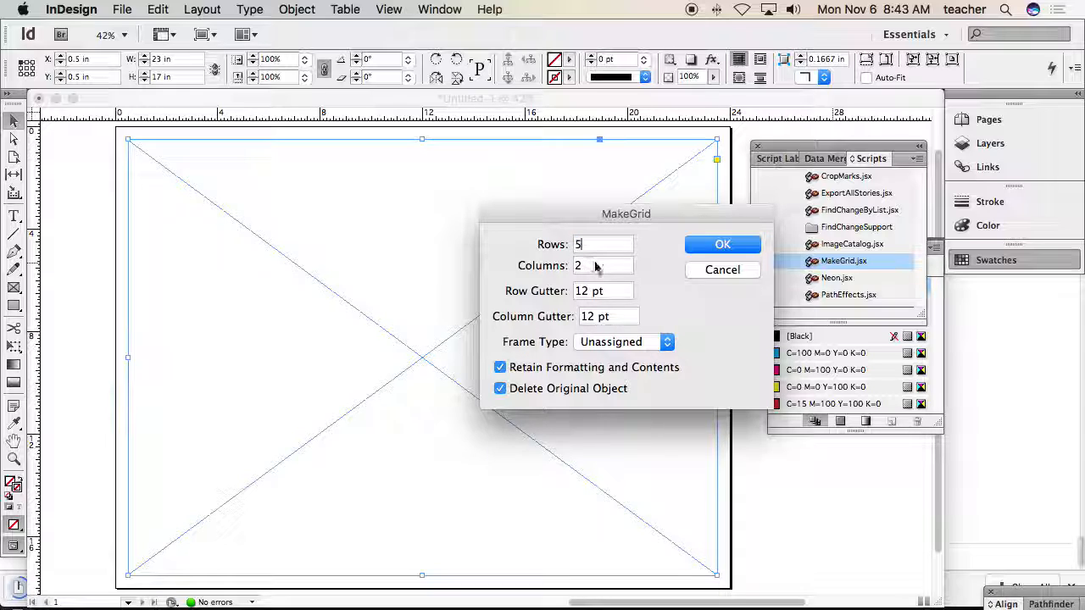
pyautogui.write('5')
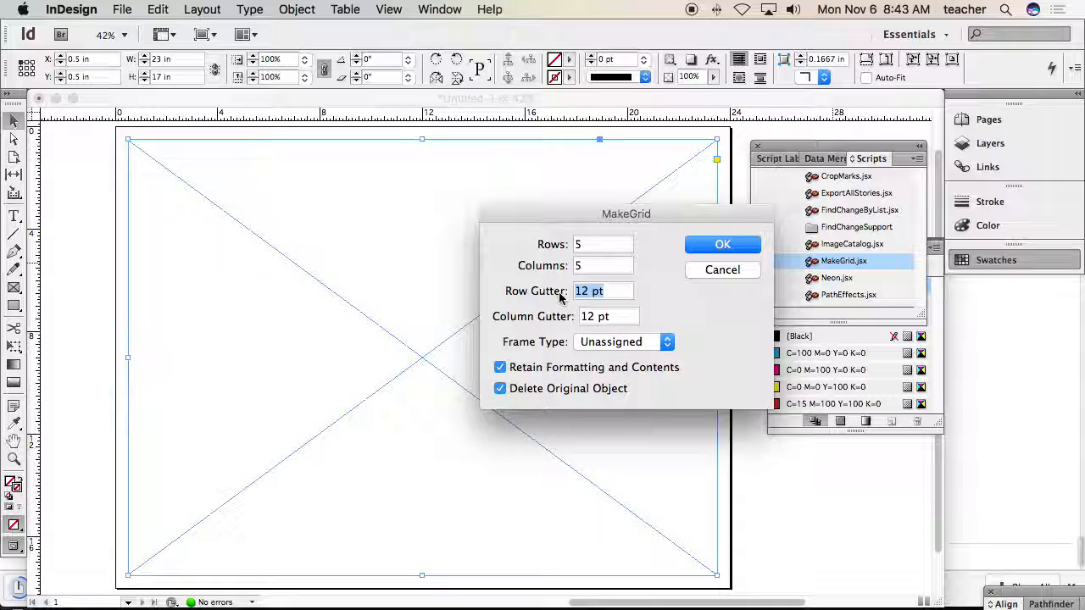
pyautogui.write('5')
pyautogui.press('Tab')
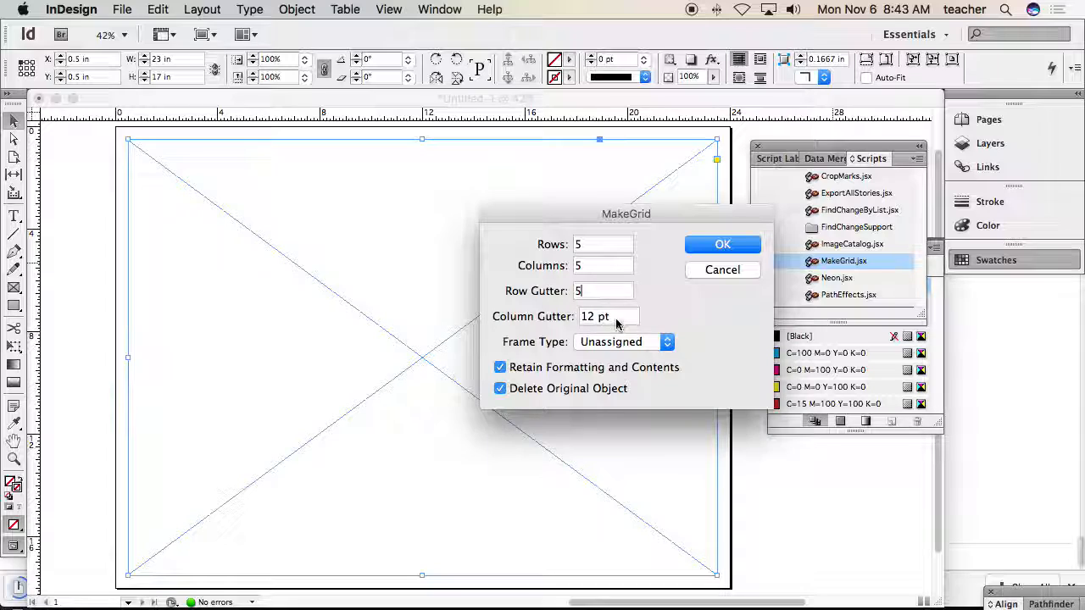
pyautogui.hotkey('shift', 'Tab')
pyautogui.write('10')
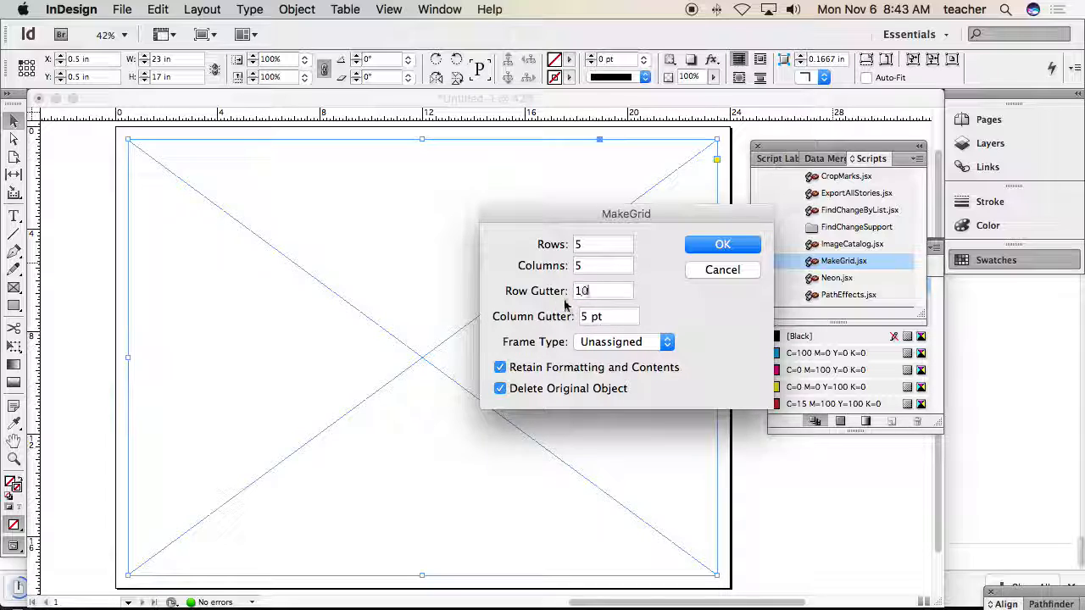
pyautogui.press('Tab')
pyautogui.write('10')
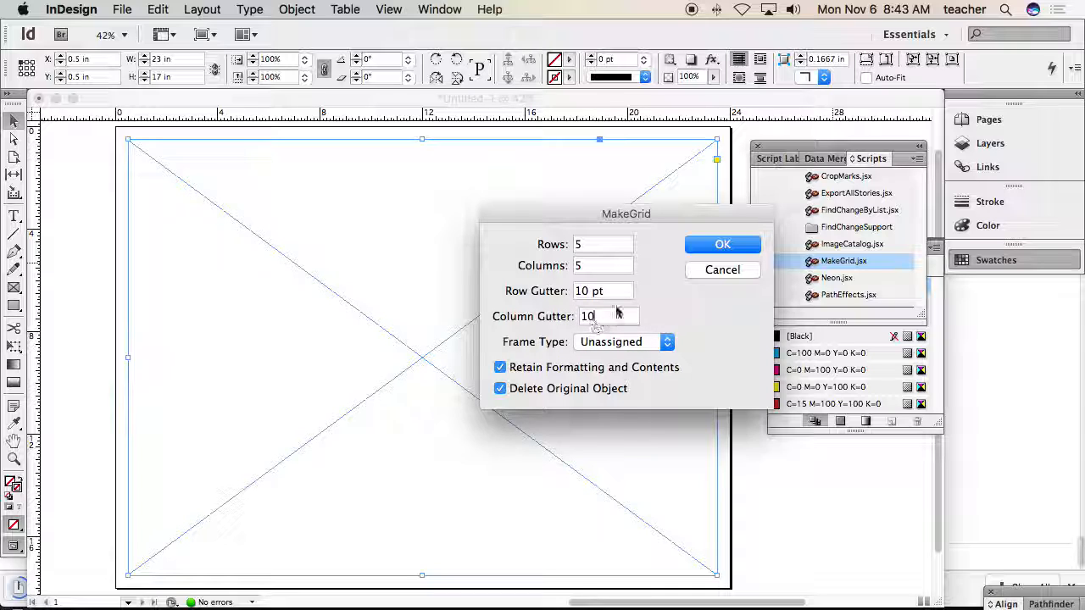
pyautogui.click(696, 248)
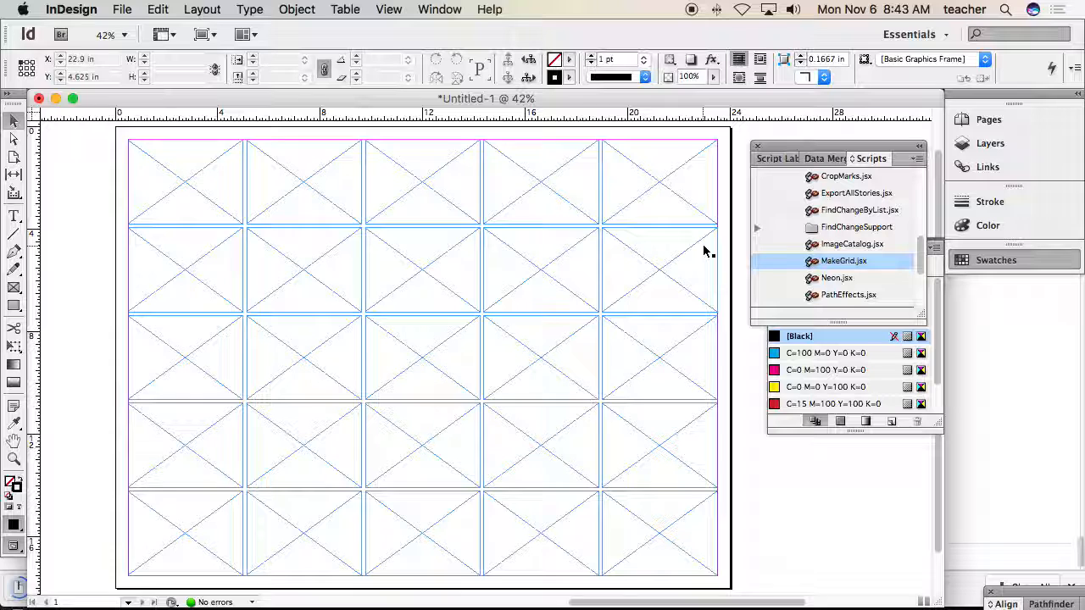
# - Check the Assignment 2 page in Chrome, and return to the poster grid in InDesign
pyautogui.moveTo(350, 607)
pyautogui.click(152, 580)
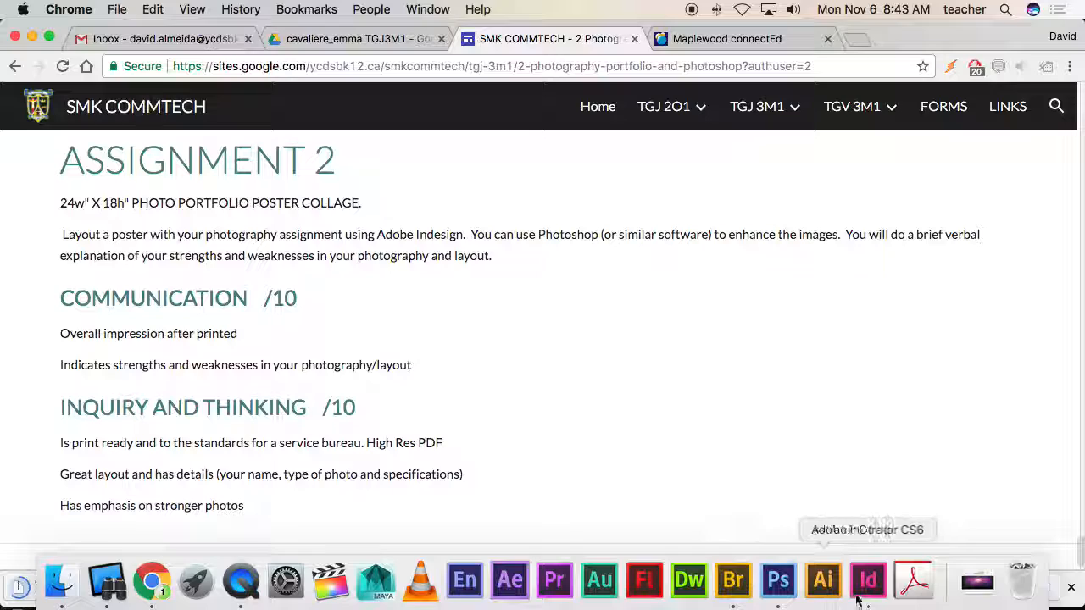
pyautogui.click(868, 580)
pyautogui.click(543, 204)
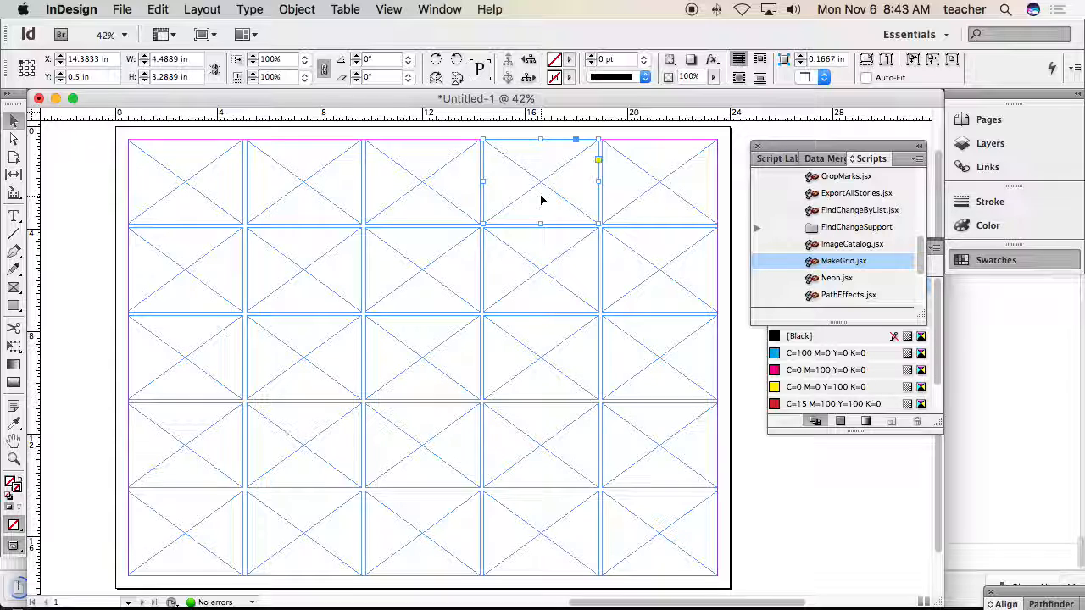
pyautogui.click(103, 155)
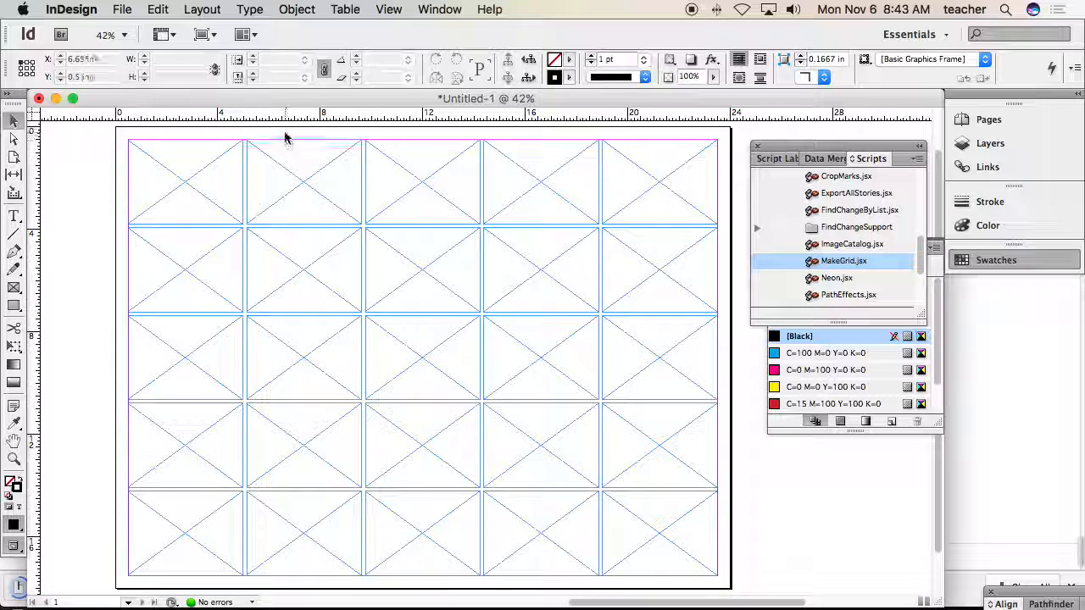
# - Delete the last two frames of the bottom row and extend the two frames above them down to the bottom margin
pyautogui.click(679, 517)
pyautogui.press('Delete')
pyautogui.click(586, 533)
pyautogui.press('Delete')
pyautogui.click(560, 485)
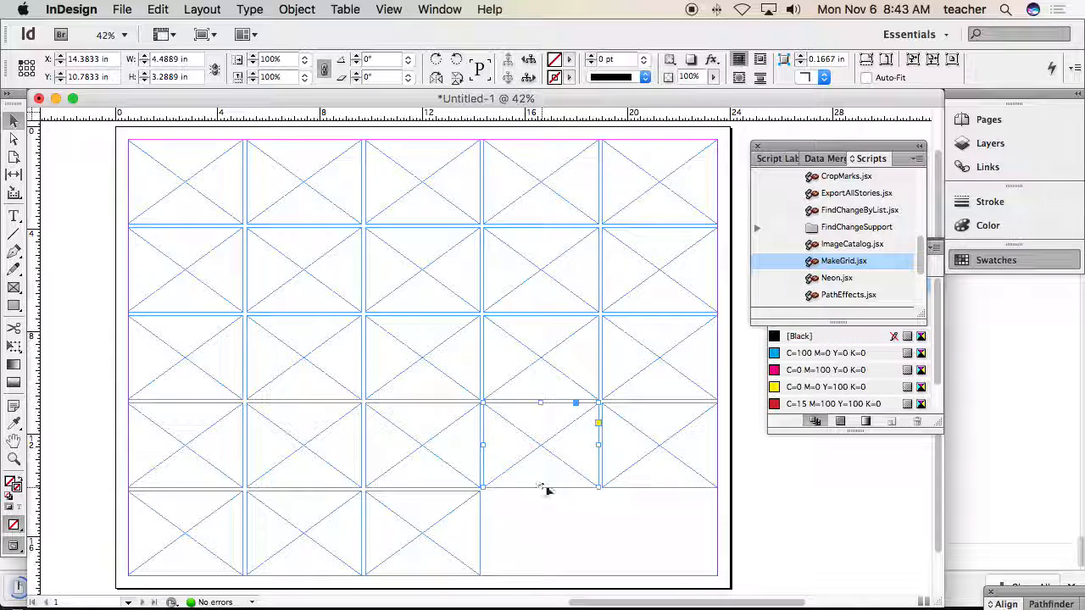
pyautogui.keyDown('shift'); pyautogui.click(605, 489); pyautogui.keyUp('shift')
pyautogui.moveTo(605, 490); pyautogui.dragTo(617, 573)
pyautogui.click(762, 551)
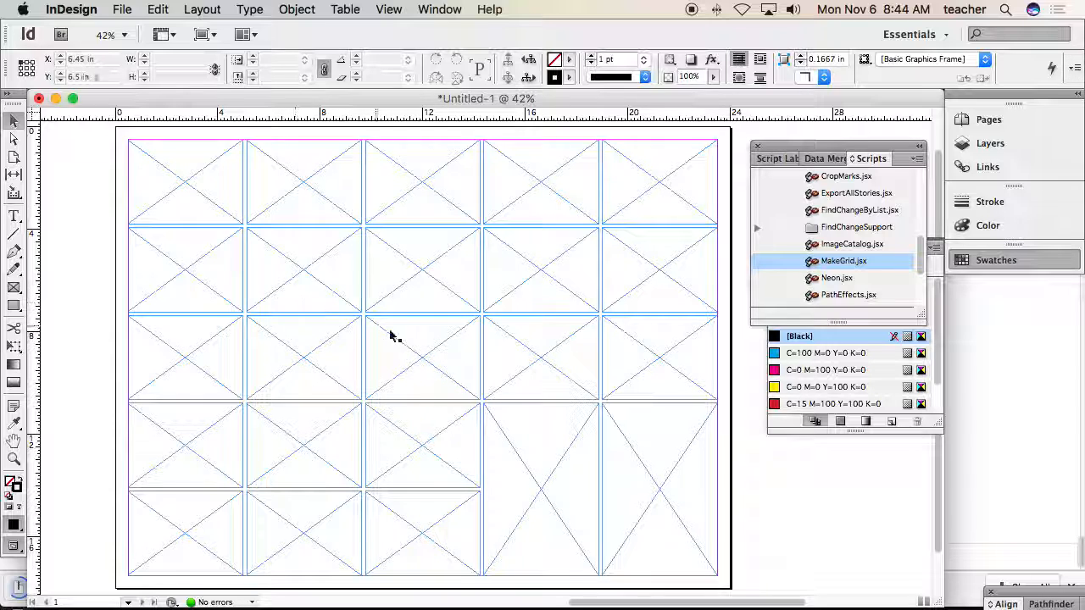
# - Delete the last two frames of the third row and widen the middle frame to the right margin, about 13.74 in wide
pyautogui.moveTo(734, 344); pyautogui.dragTo(549, 372)
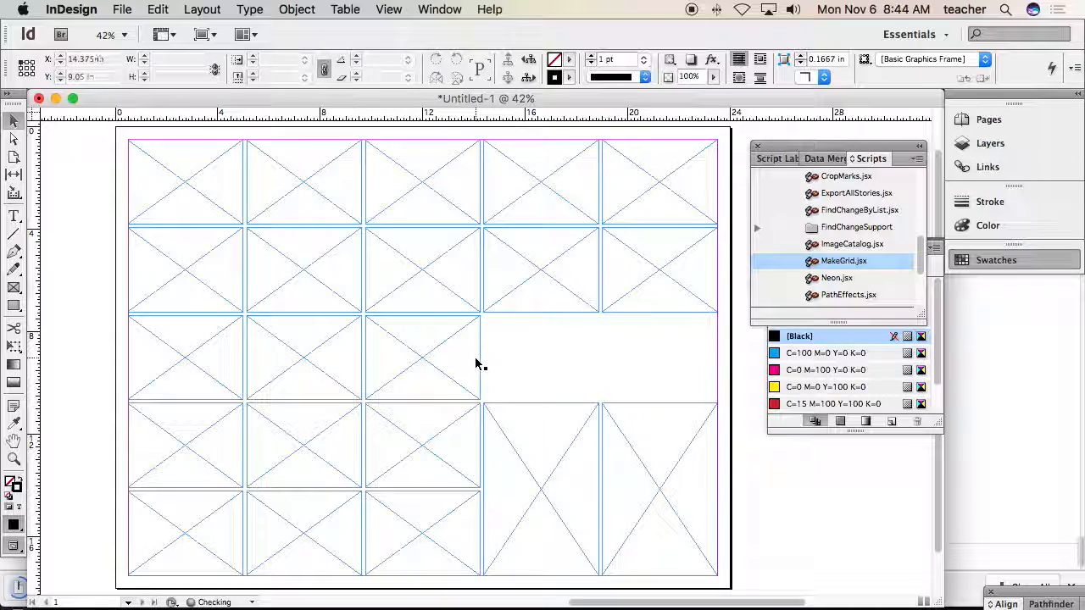
pyautogui.moveTo(482, 357); pyautogui.dragTo(717, 359)
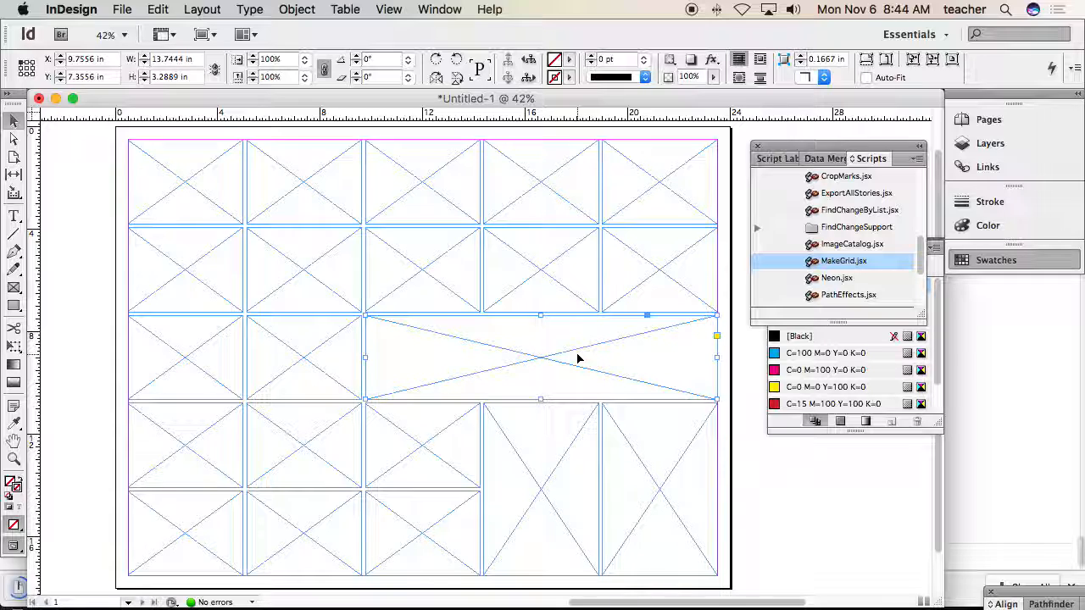
pyautogui.click(651, 207)
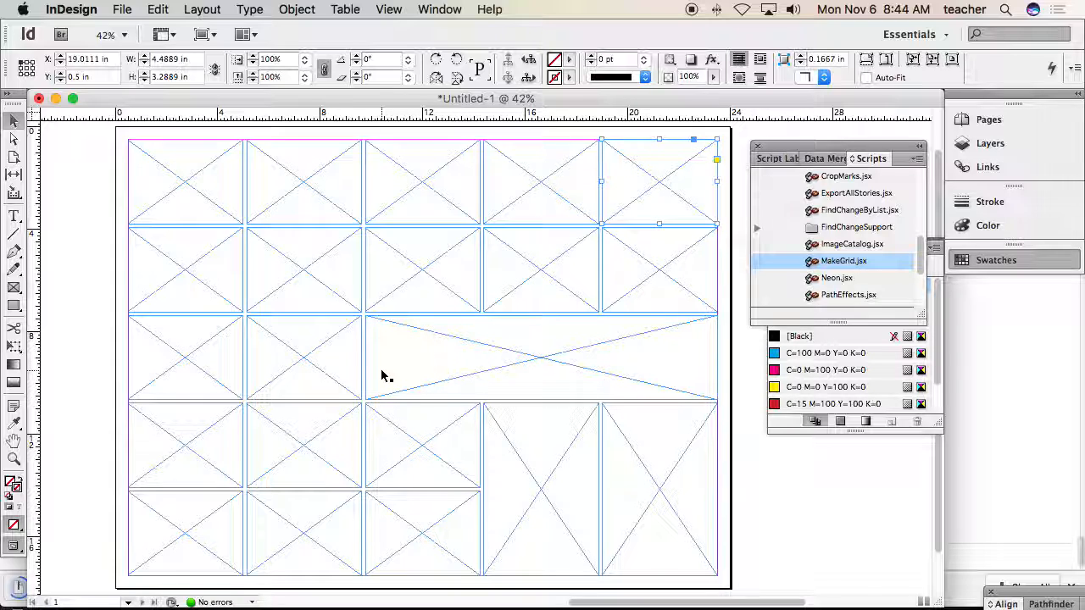
# - Clear the other frames from the first three columns of the top two rows and enlarge the top-left frame to about 13.55 by 6.72 in
pyautogui.moveTo(291, 140); pyautogui.dragTo(403, 263)
pyautogui.press('Delete')
pyautogui.moveTo(312, 169); pyautogui.dragTo(409, 247)
pyautogui.press('Delete')
pyautogui.click(222, 227)
pyautogui.press('Delete')
pyautogui.click(241, 222)
pyautogui.moveTo(242, 224); pyautogui.dragTo(475, 312)
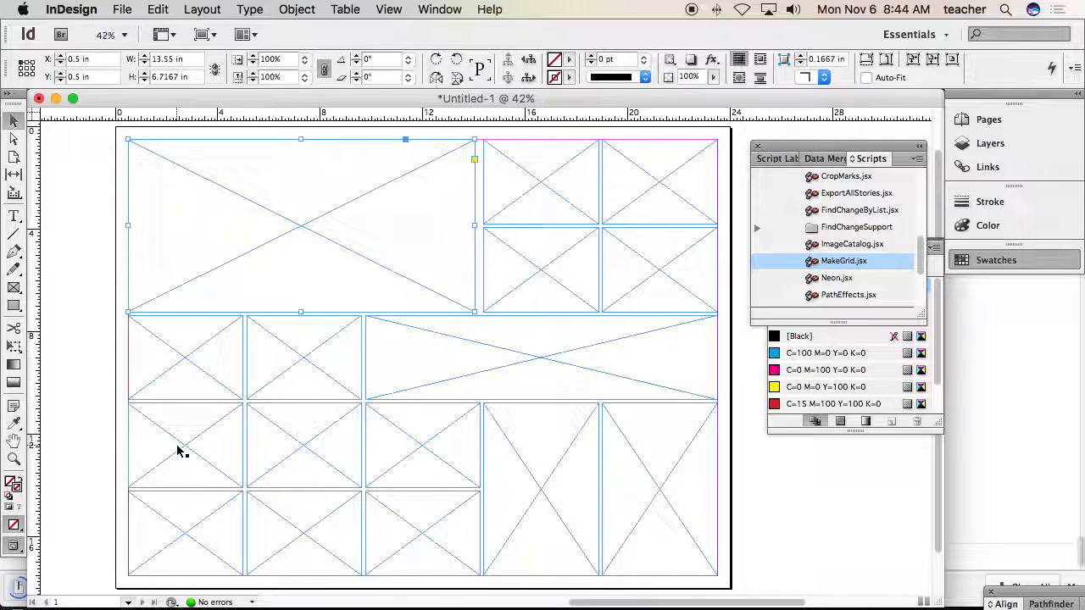
# - View the whole poster layout at 25% zoom with nothing selected
pyautogui.hscroll(3, 177, 450)
pyautogui.scroll(-2, 178, 451)
pyautogui.keyDown('alt'); pyautogui.keyDown('super'); pyautogui.click(224, 313); pyautogui.keyUp('super'); pyautogui.keyUp('alt')
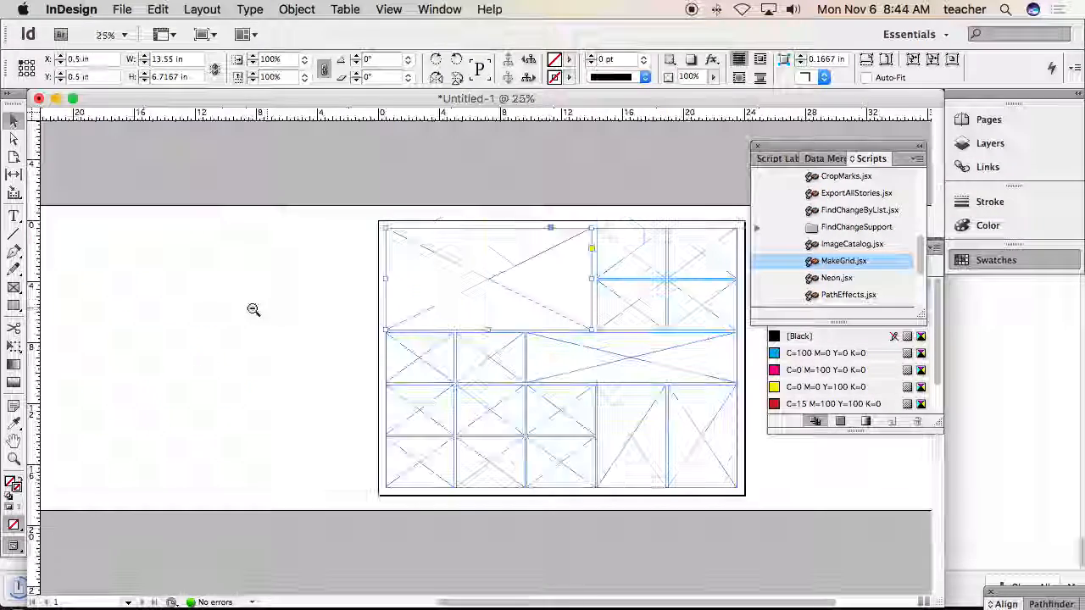
pyautogui.moveTo(526, 344); pyautogui.dragTo(367, 315)
pyautogui.click(620, 436)
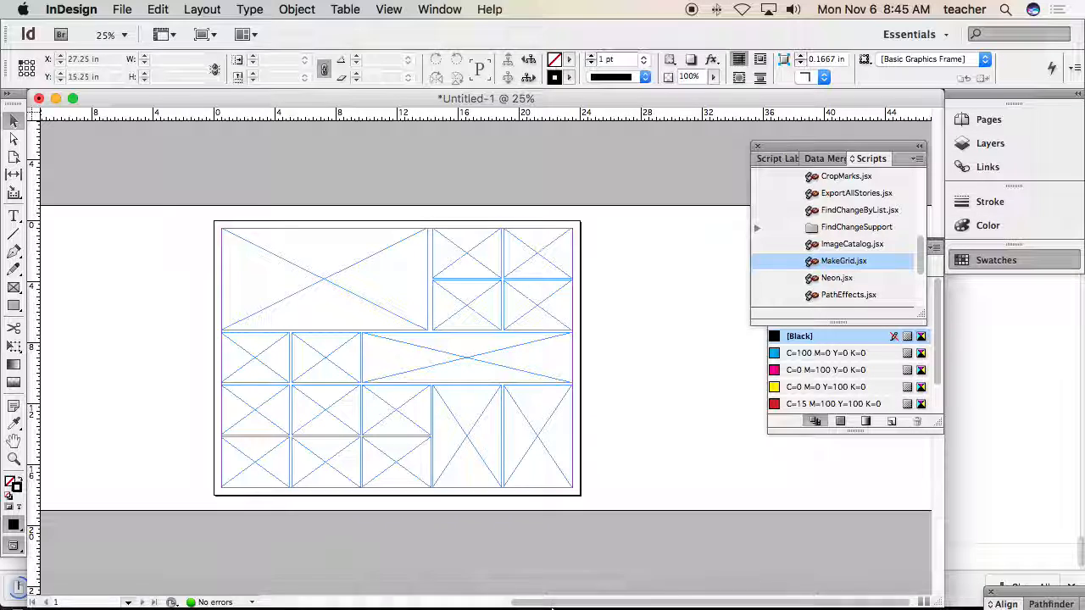
# - Check the zip download's progress in Chrome, and open the tgj3m1 folder on the Desktop in Adobe Bridge
pyautogui.moveTo(553, 607)
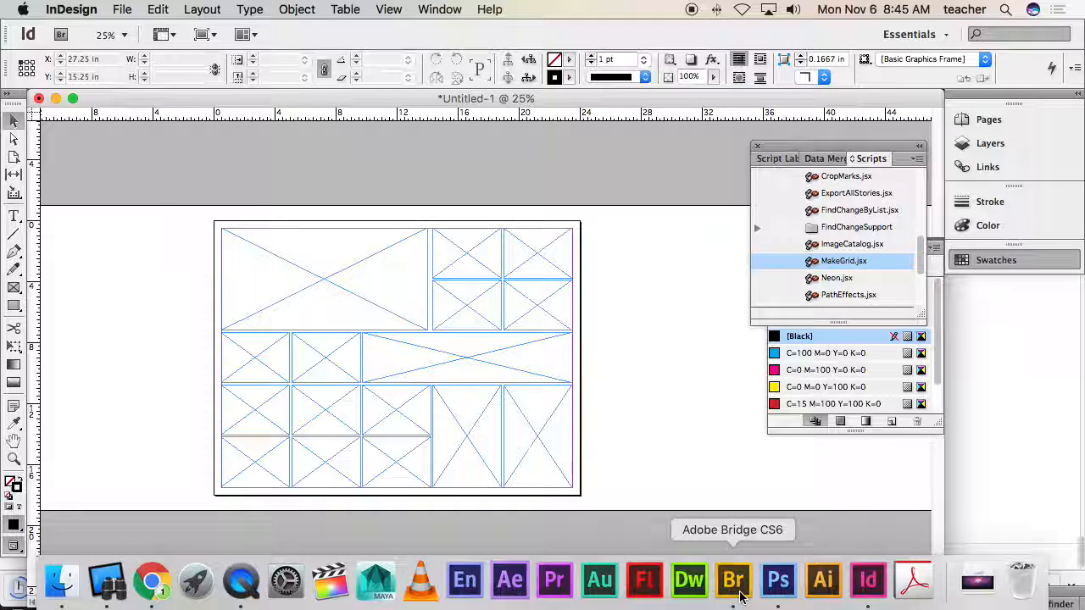
pyautogui.click(151, 580)
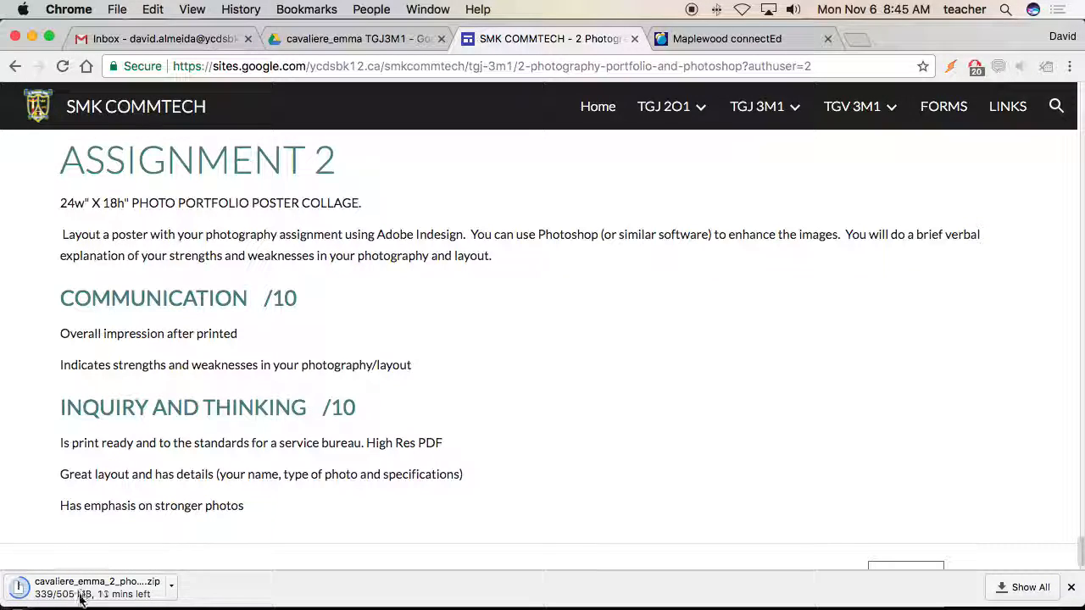
pyautogui.moveTo(757, 607)
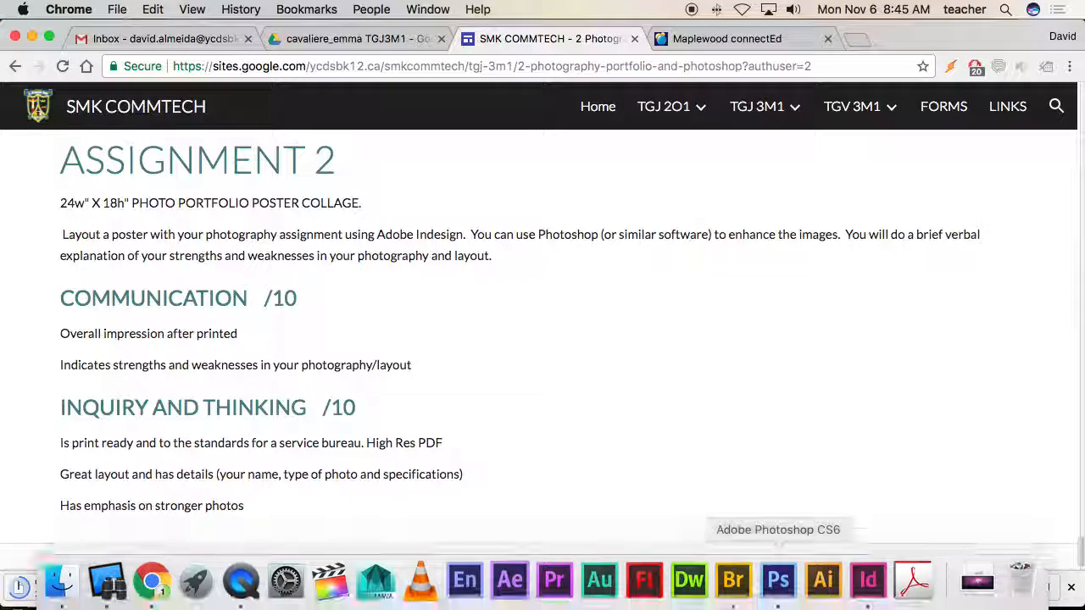
pyautogui.click(736, 583)
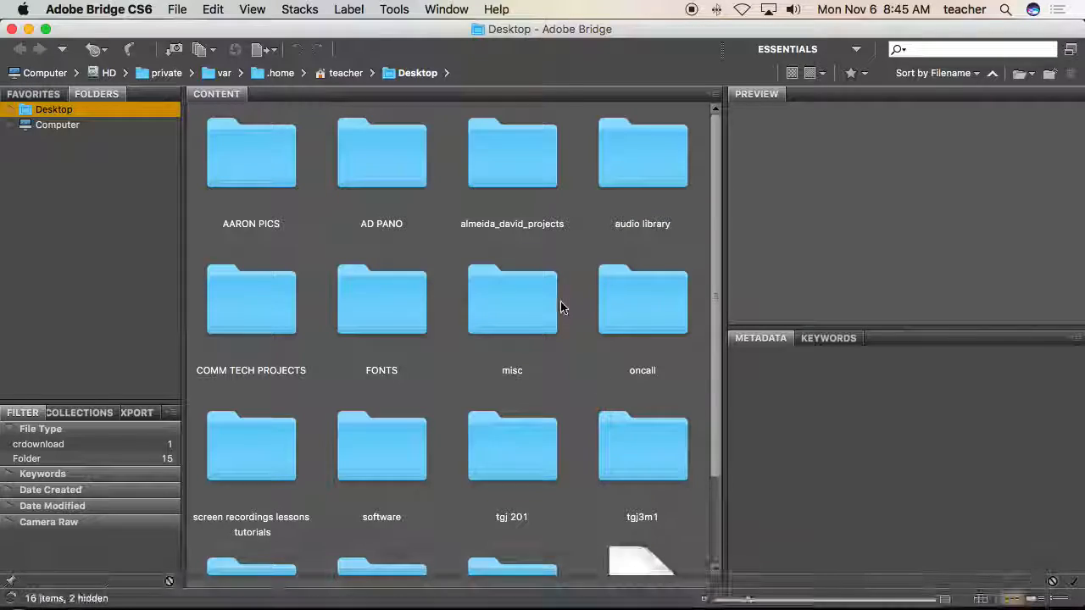
pyautogui.scroll(-3, 562, 309)
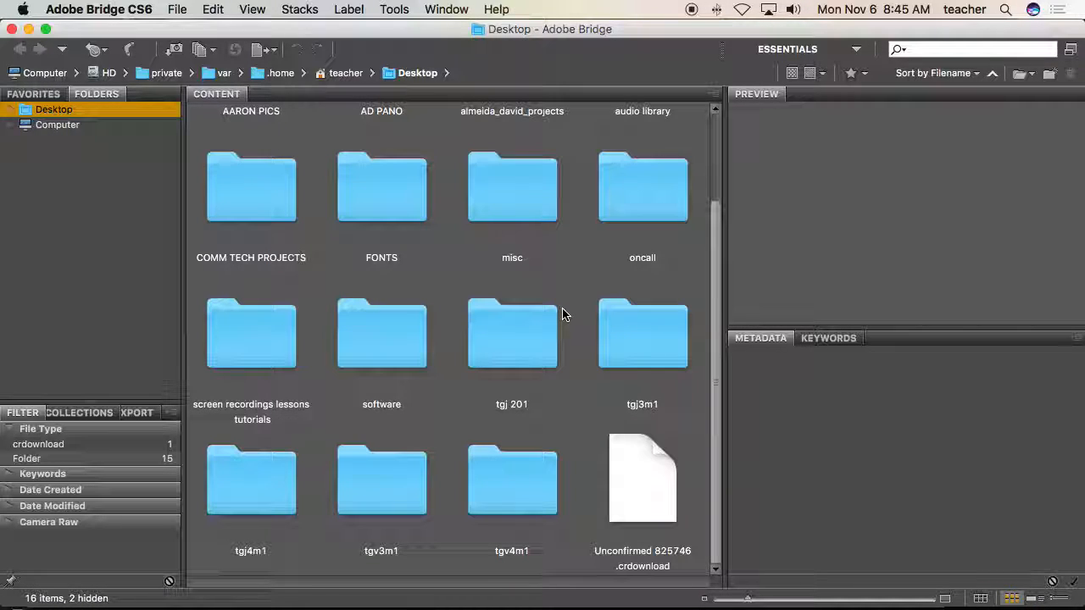
pyautogui.doubleClick(620, 354)
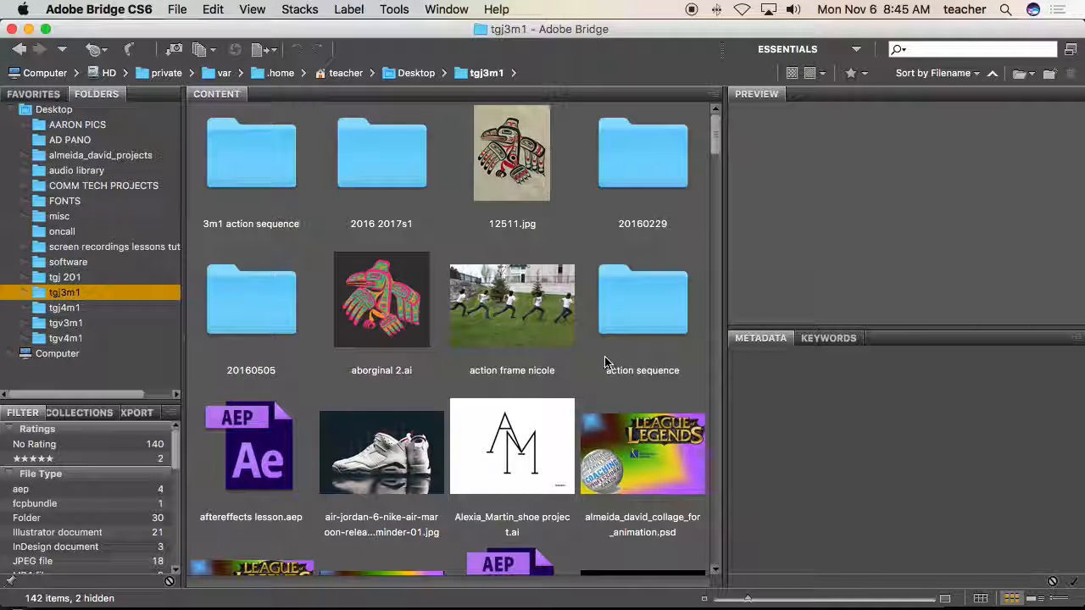
# - Preview the running action-sequence photo and browse the other files in the tgj3m1 folder
pyautogui.click(534, 327)
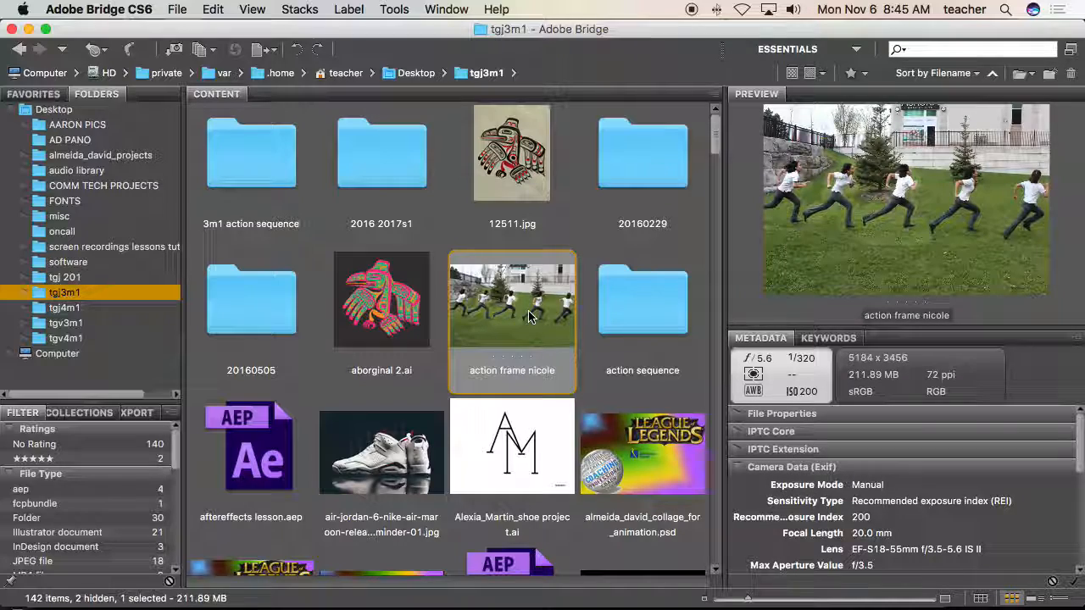
pyautogui.scroll(-5, 538, 339)
pyautogui.scroll(-1, 537, 339)
pyautogui.scroll(6, 538, 339)
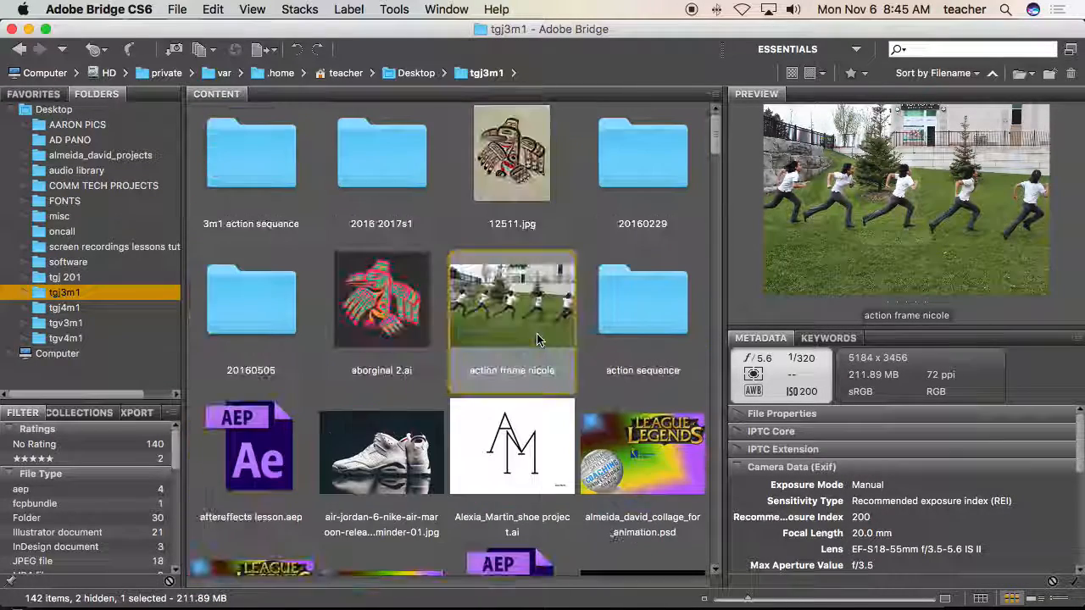
# - Filter the tgj3m1 folder's contents by file type to Photoshop documents
pyautogui.moveTo(174, 462); pyautogui.dragTo(174, 503)
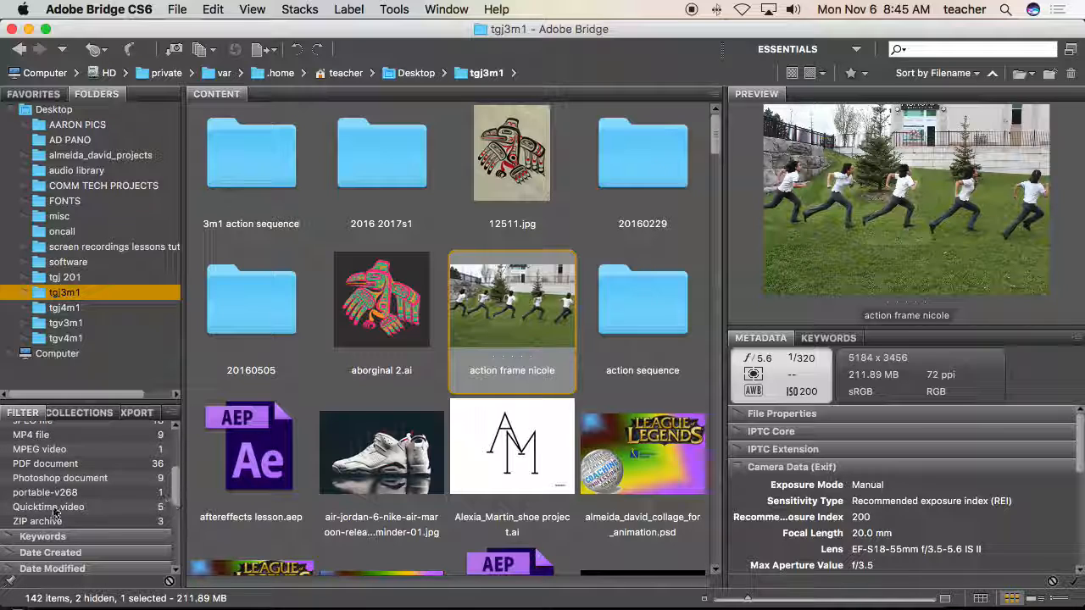
pyautogui.click(22, 482)
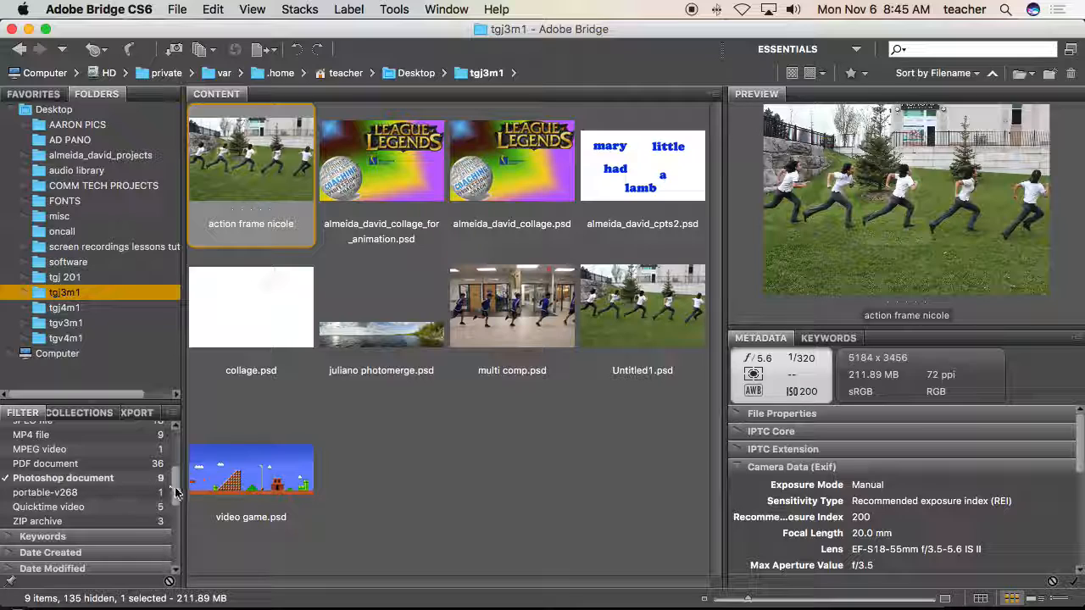
pyautogui.scroll(2, 176, 491)
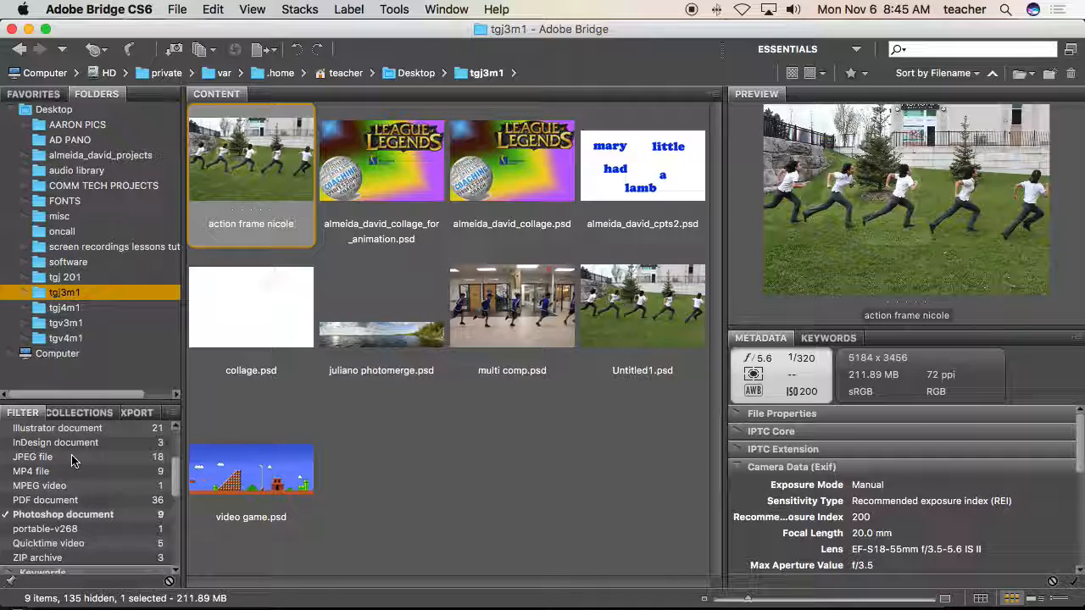
pyautogui.click(72, 458)
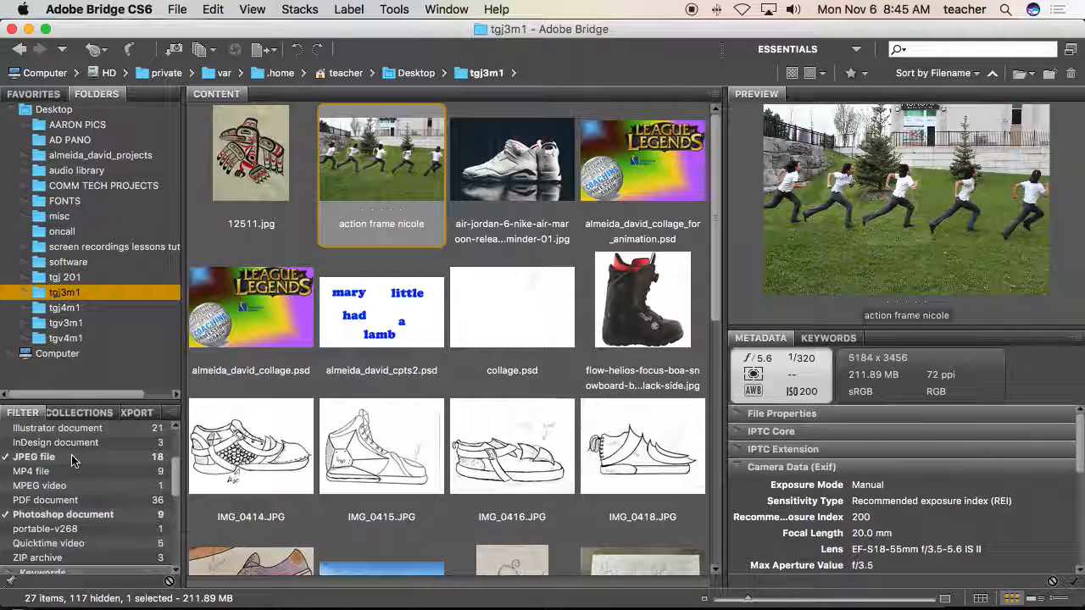
pyautogui.click(26, 458)
pyautogui.click(12, 457)
pyautogui.click(10, 458)
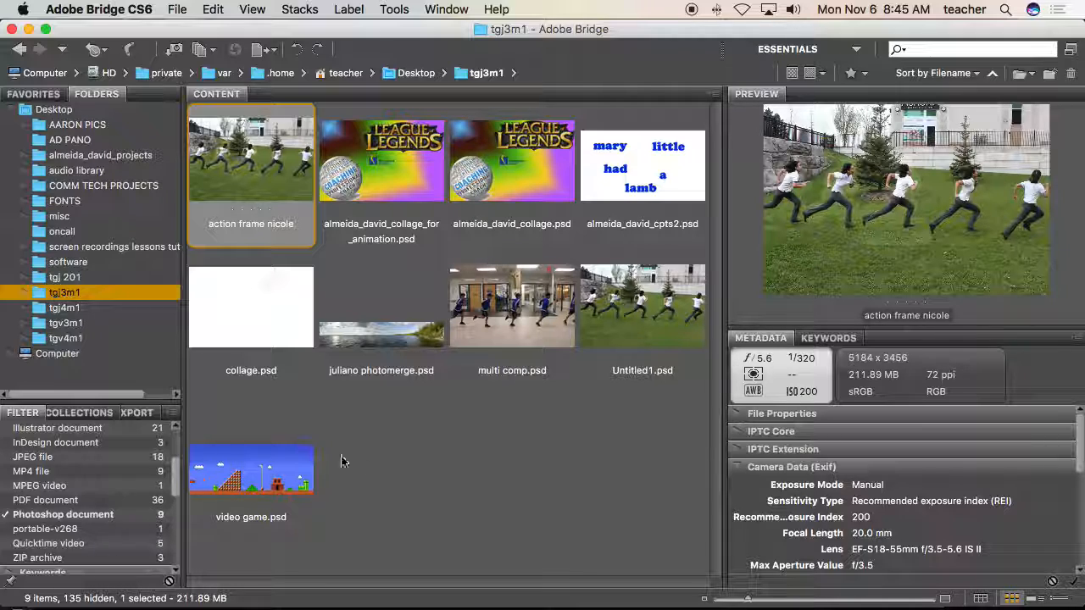
# - Select the lake photomerge PSD together with multi comp.psd and bring both into the InDesign poster document for placing
pyautogui.click(431, 441)
pyautogui.click(395, 355)
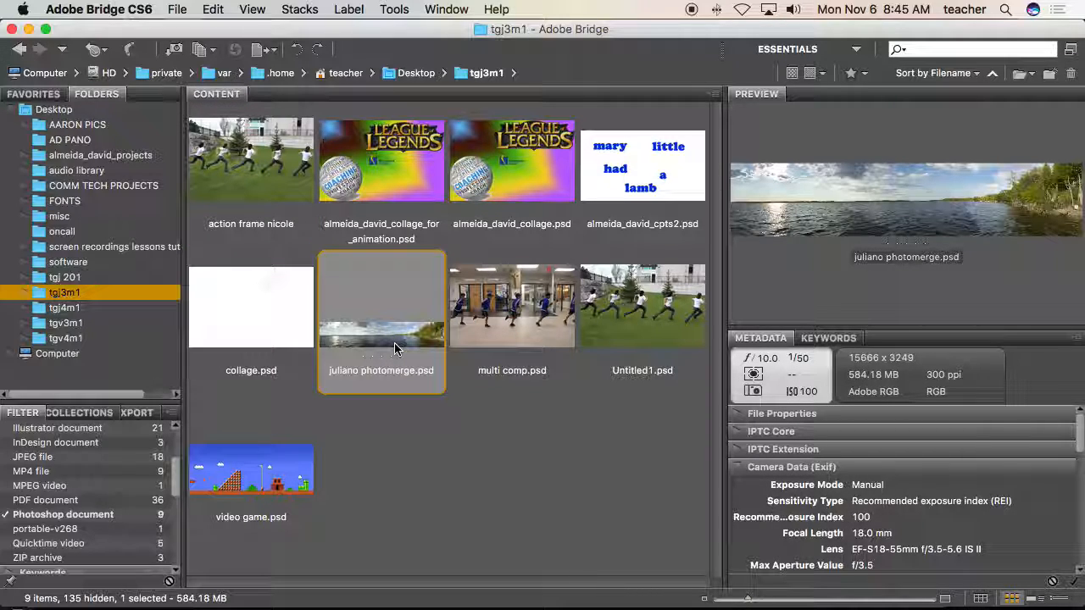
pyautogui.keyDown('shift'); pyautogui.click(511, 339); pyautogui.keyUp('shift')
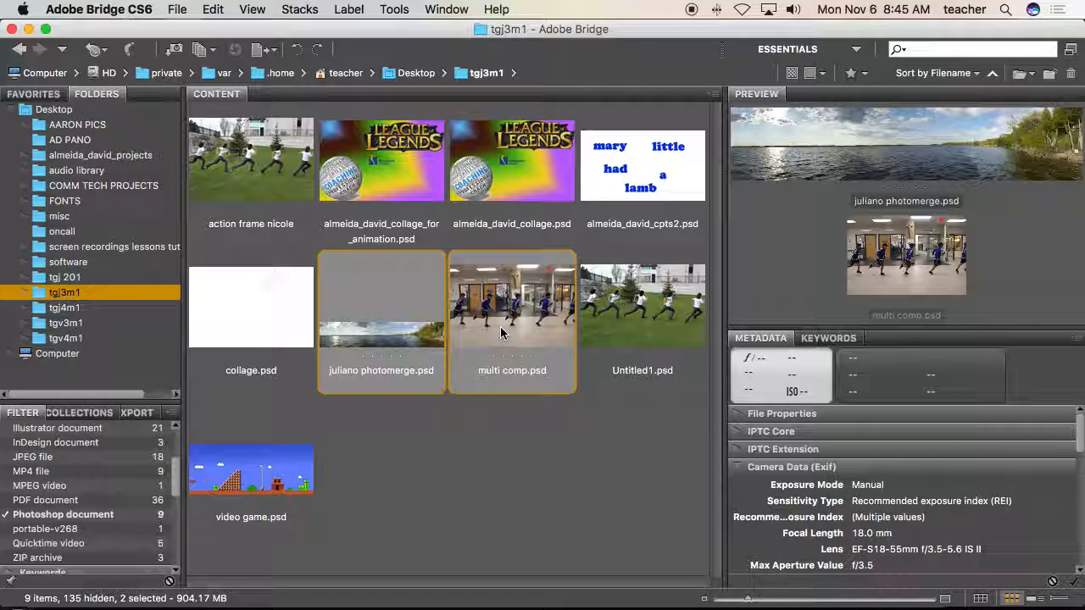
pyautogui.moveTo(501, 335); pyautogui.dragTo(780, 598)
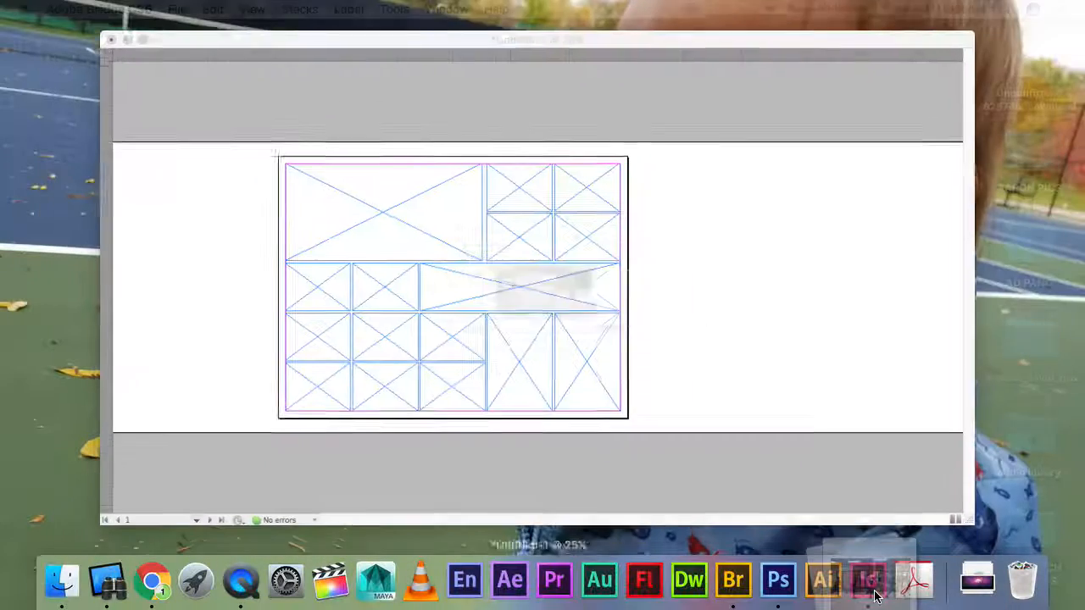
pyautogui.moveTo(875, 596); pyautogui.dragTo(344, 232)
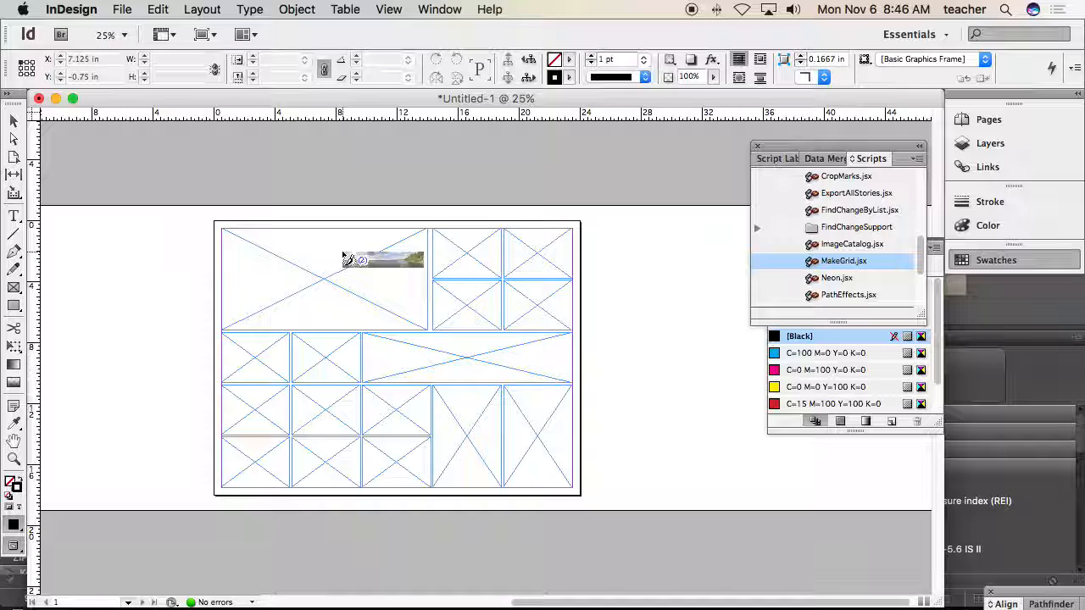
# - Place the lake panorama in the large top-left frame and multi comp.psd in the wide third-row frame
pyautogui.click(281, 273)
pyautogui.press('Escape')
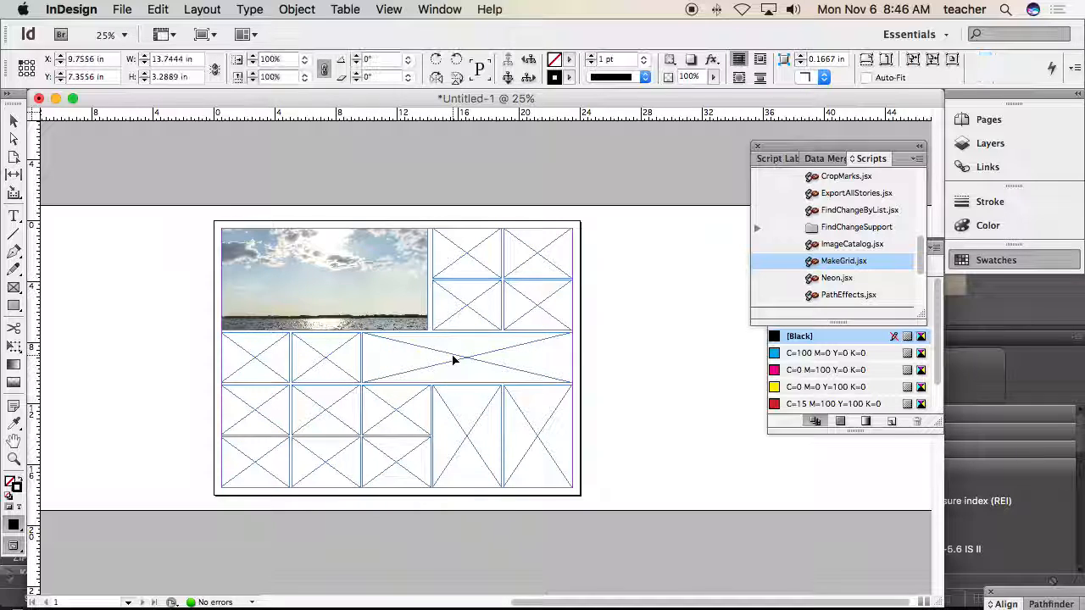
pyautogui.click(454, 360)
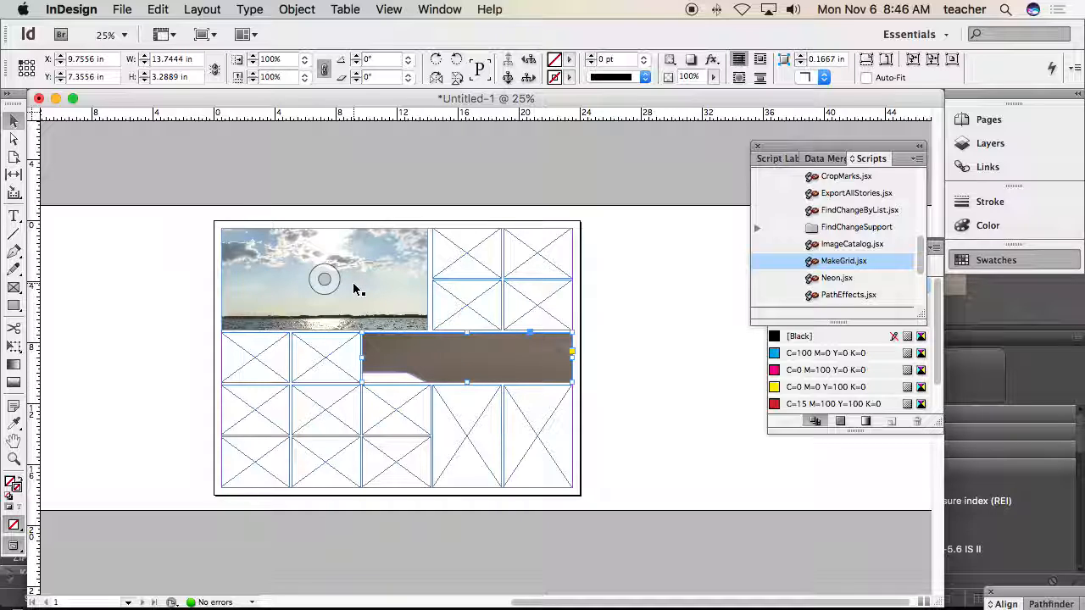
# - Select the panorama image inside the top-left frame and clear the Scripts and Swatches panels away from its full extent
pyautogui.click(325, 279)
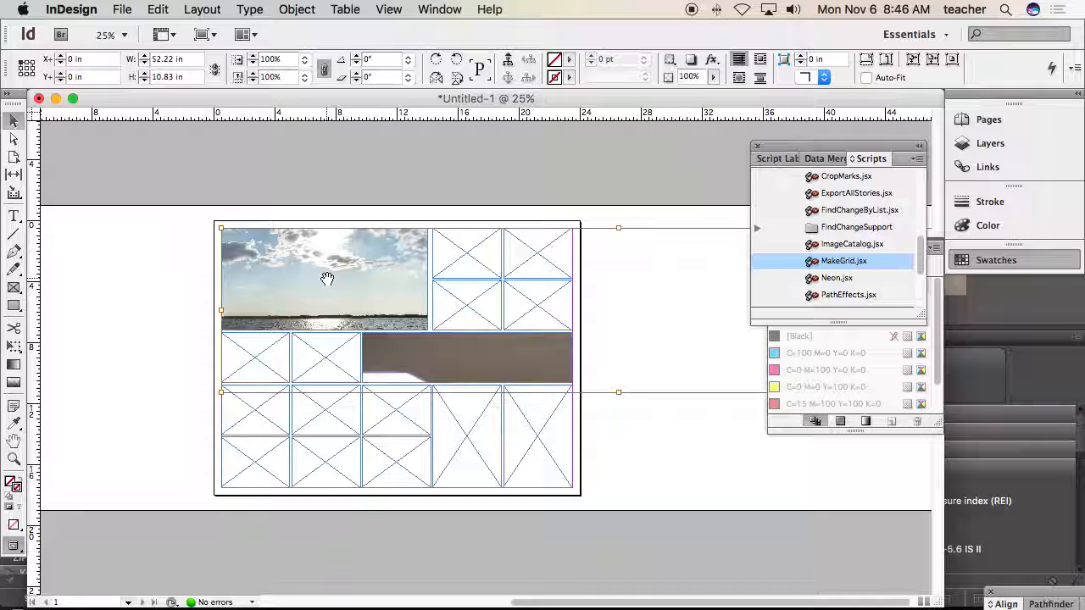
pyautogui.keyDown('alt'); pyautogui.keyDown('super'); pyautogui.click(413, 296); pyautogui.keyUp('super'); pyautogui.keyUp('alt')
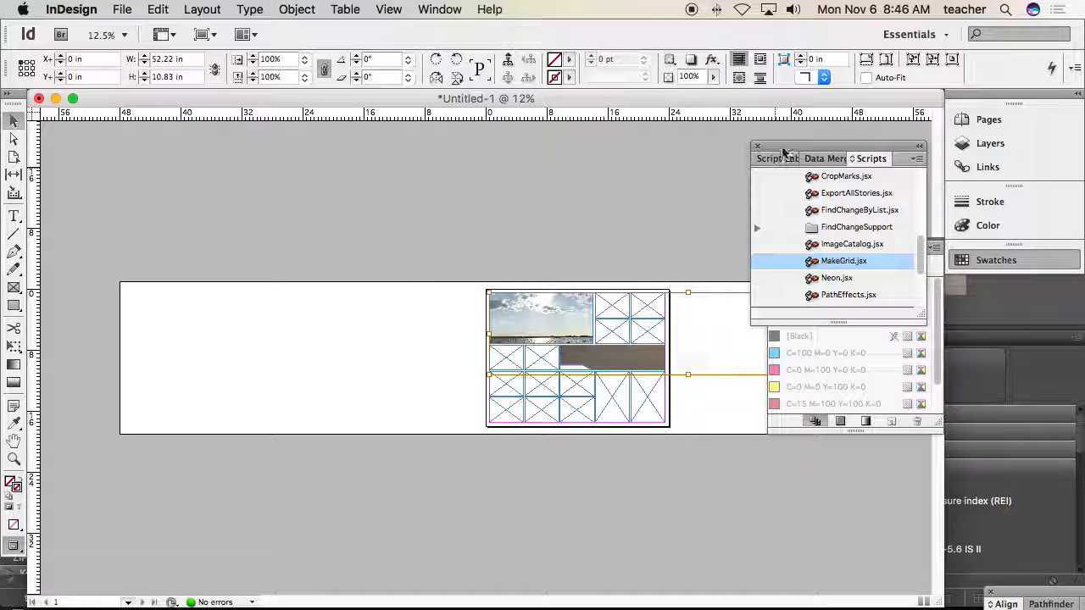
pyautogui.click(757, 145)
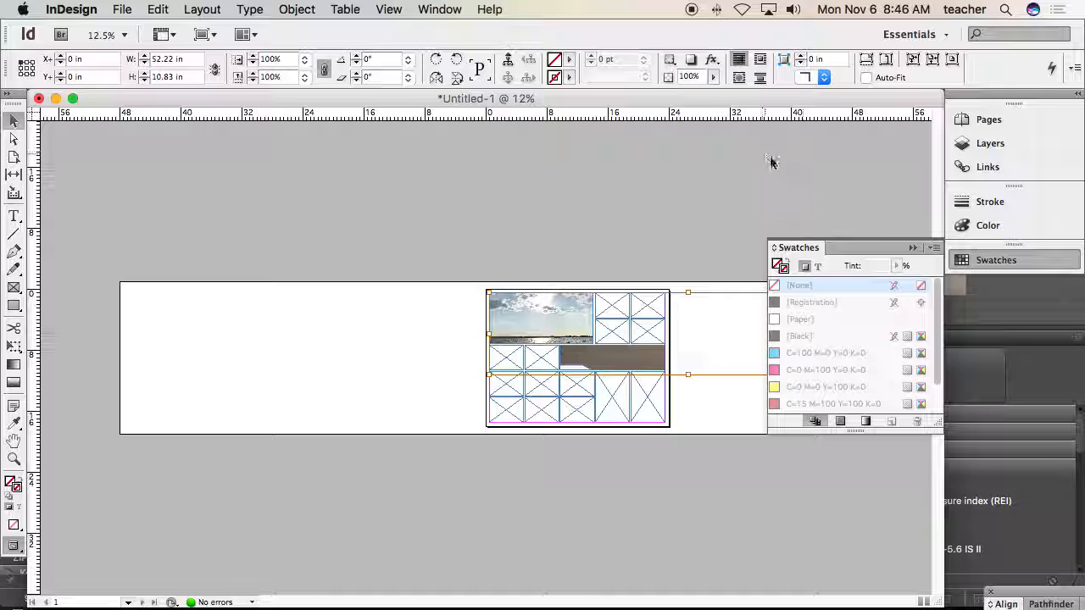
pyautogui.click(914, 249)
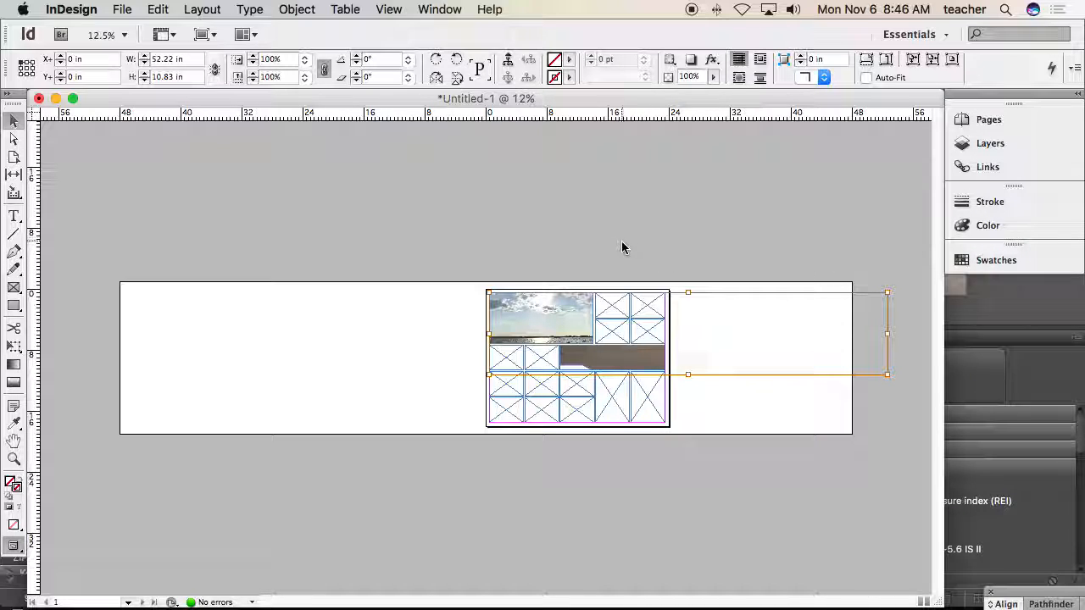
pyautogui.moveTo(482, 246); pyautogui.dragTo(852, 410)
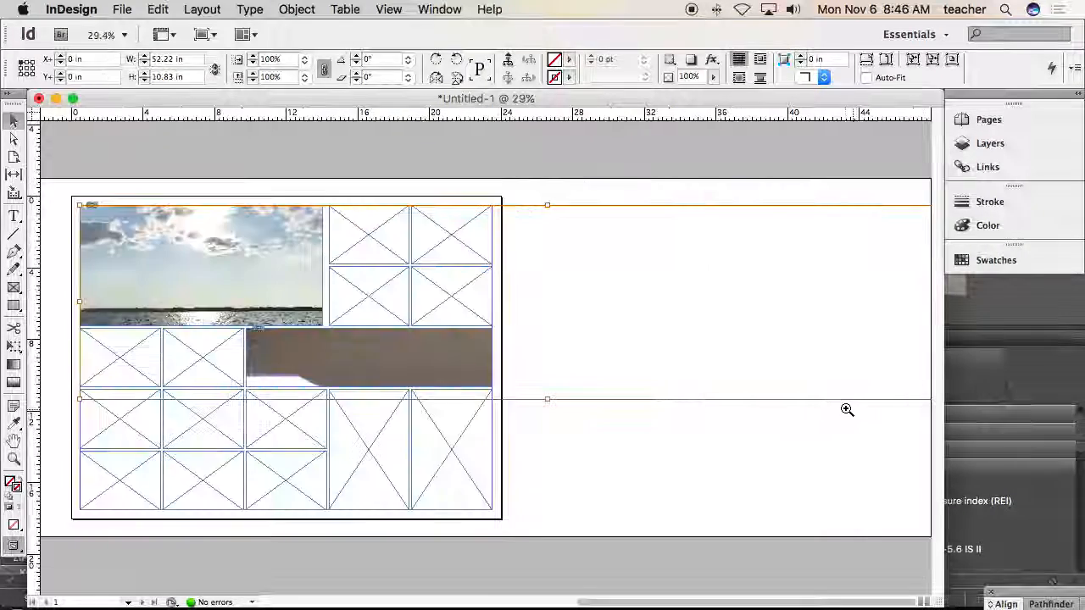
# - Fit the lake panorama and the hallway runners photo proportionally within their frames
pyautogui.rightClick(242, 244)
pyautogui.moveTo(364, 406)
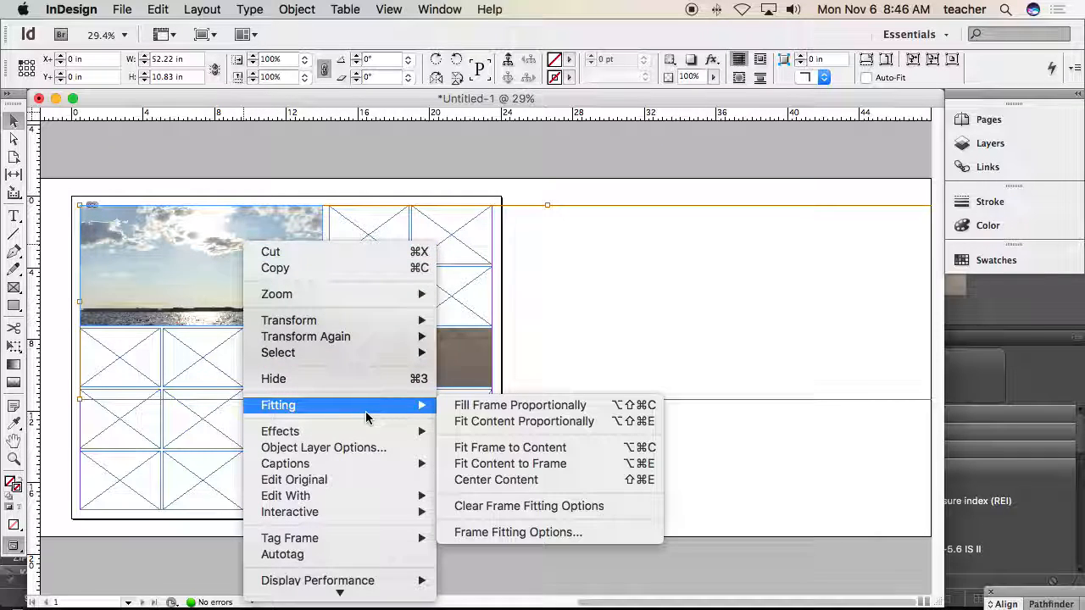
pyautogui.click(497, 421)
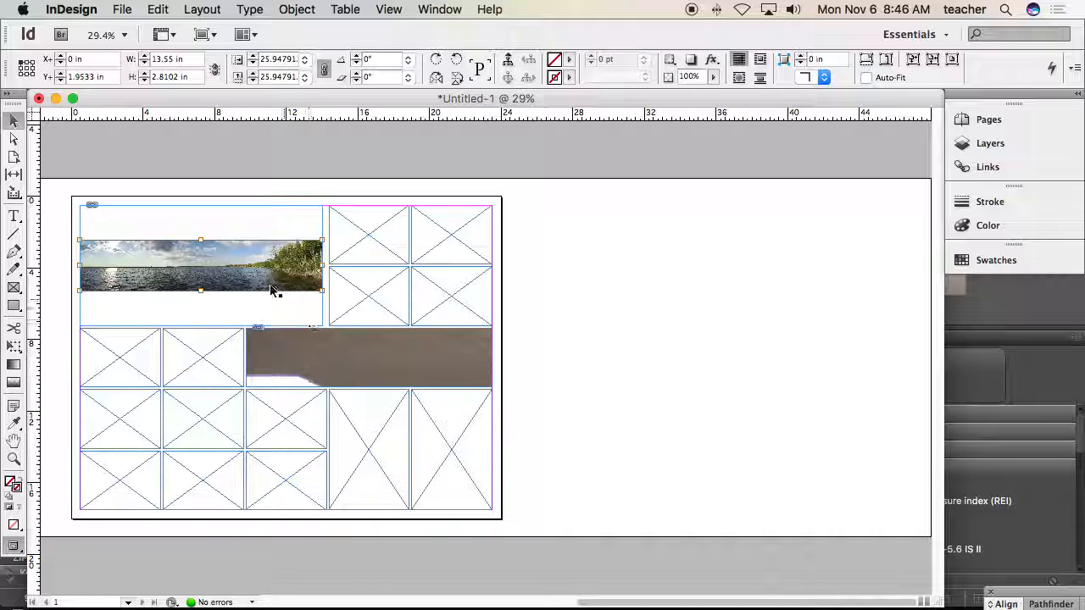
pyautogui.click(316, 345)
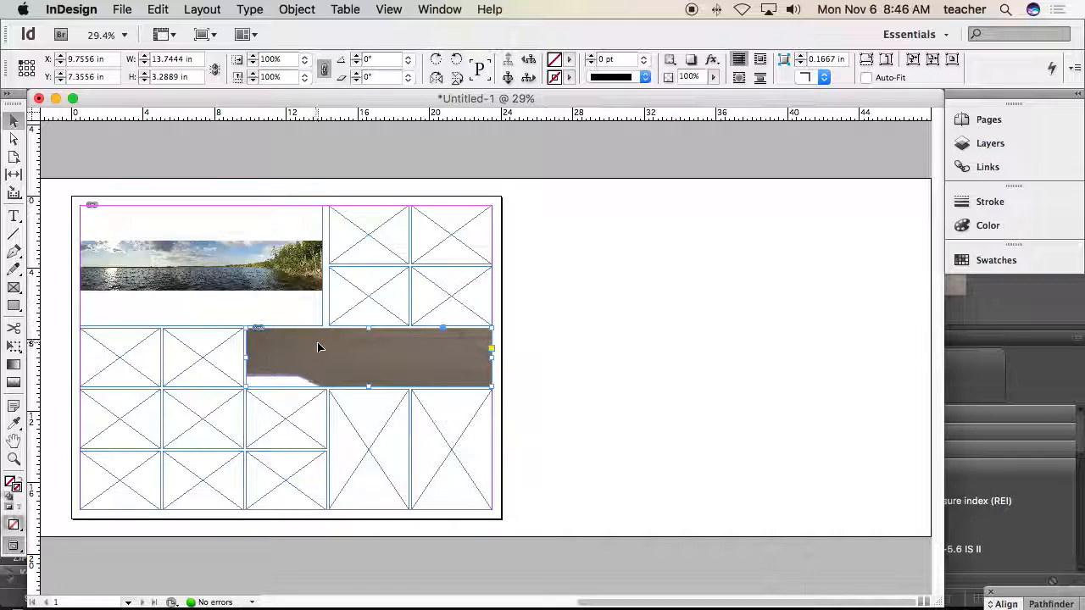
pyautogui.rightClick(332, 355)
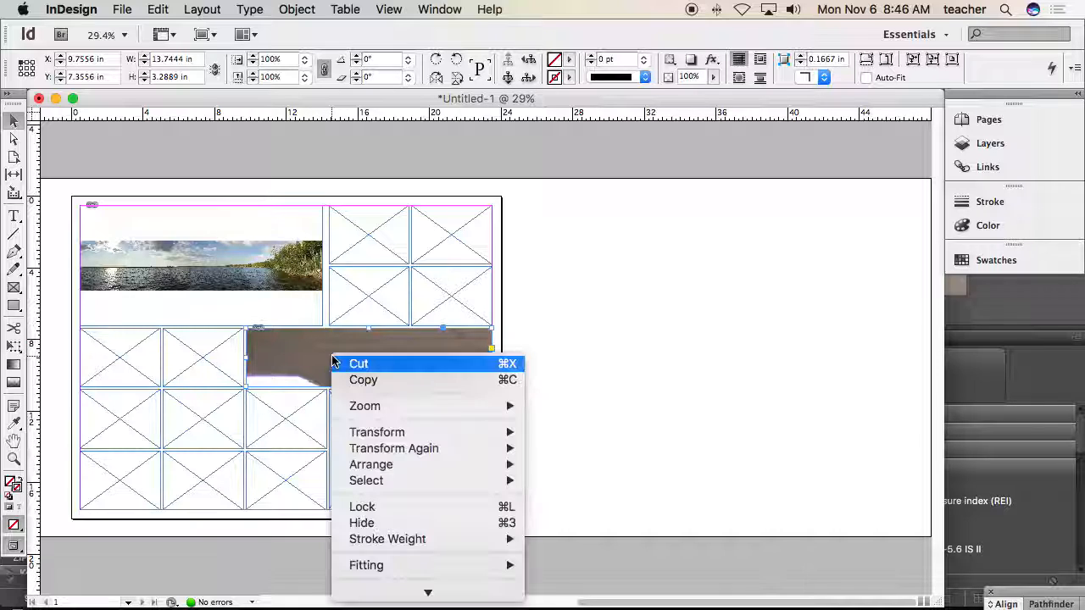
pyautogui.moveTo(419, 564)
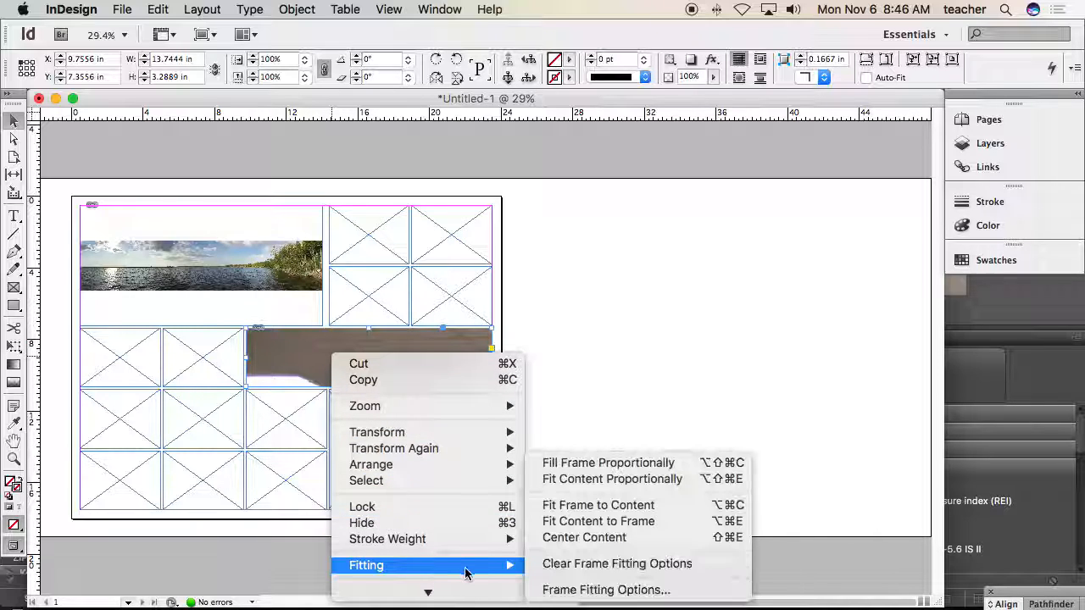
pyautogui.click(591, 479)
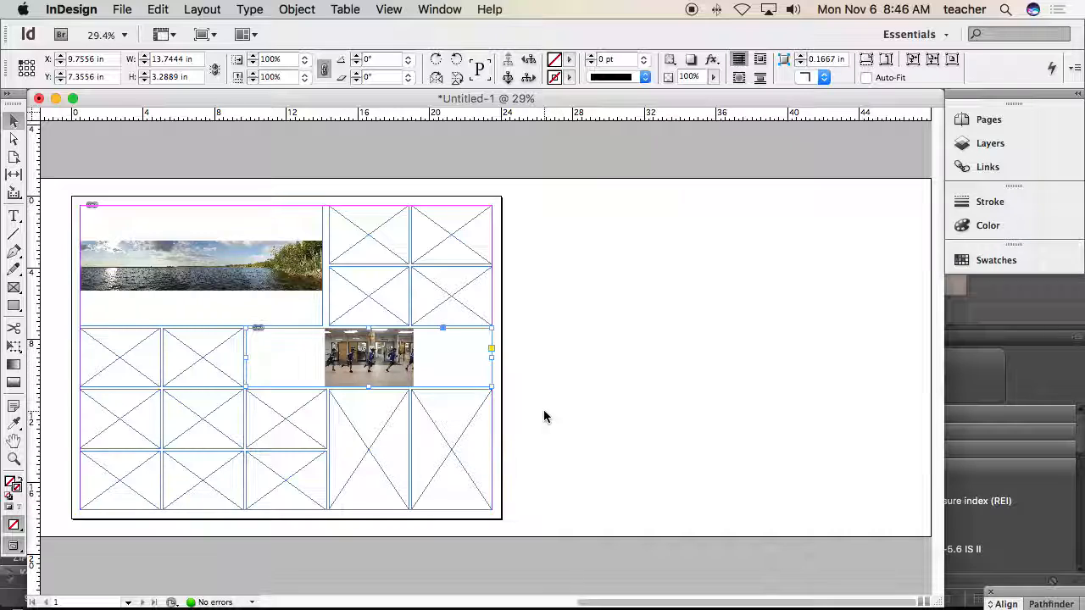
# - Cut the lake panorama from the top-left frame and paste it into the wide third-row frame in place of the hallway photo
pyautogui.click(203, 265)
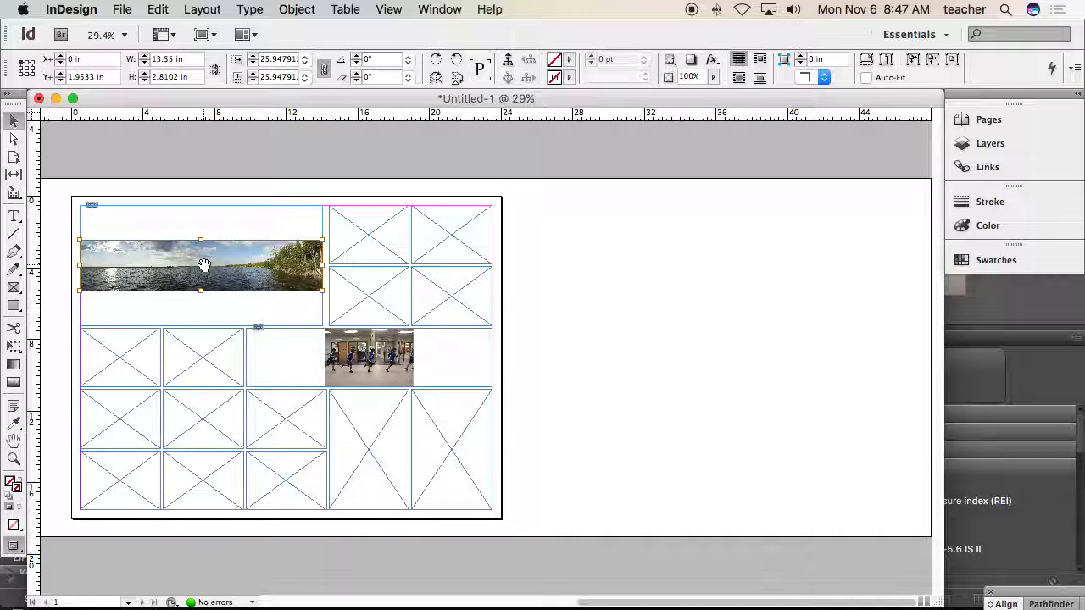
pyautogui.rightClick(203, 265)
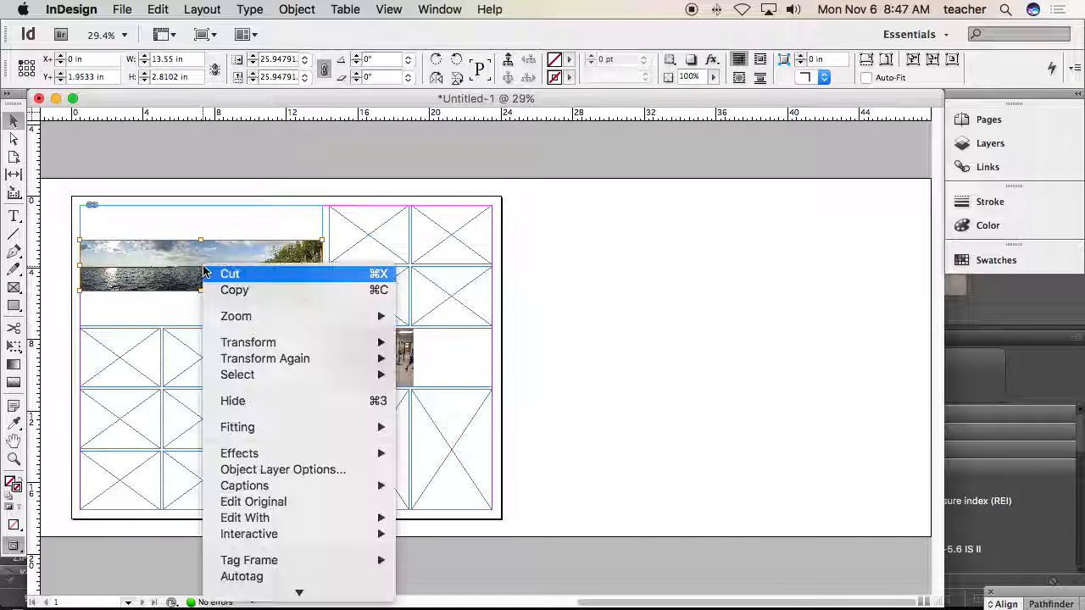
pyautogui.click(290, 277)
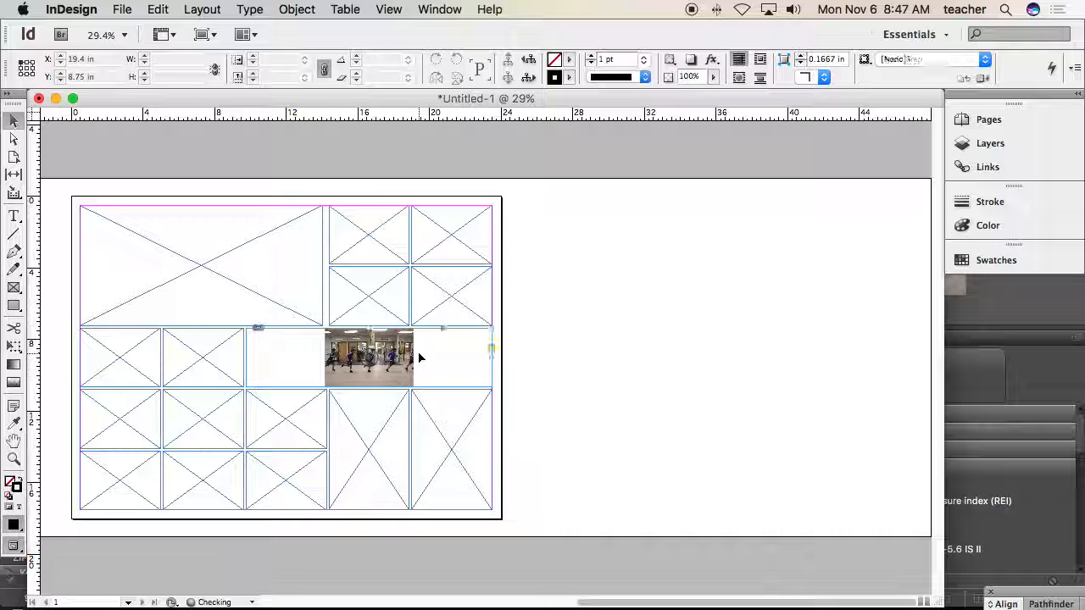
pyautogui.rightClick(419, 358)
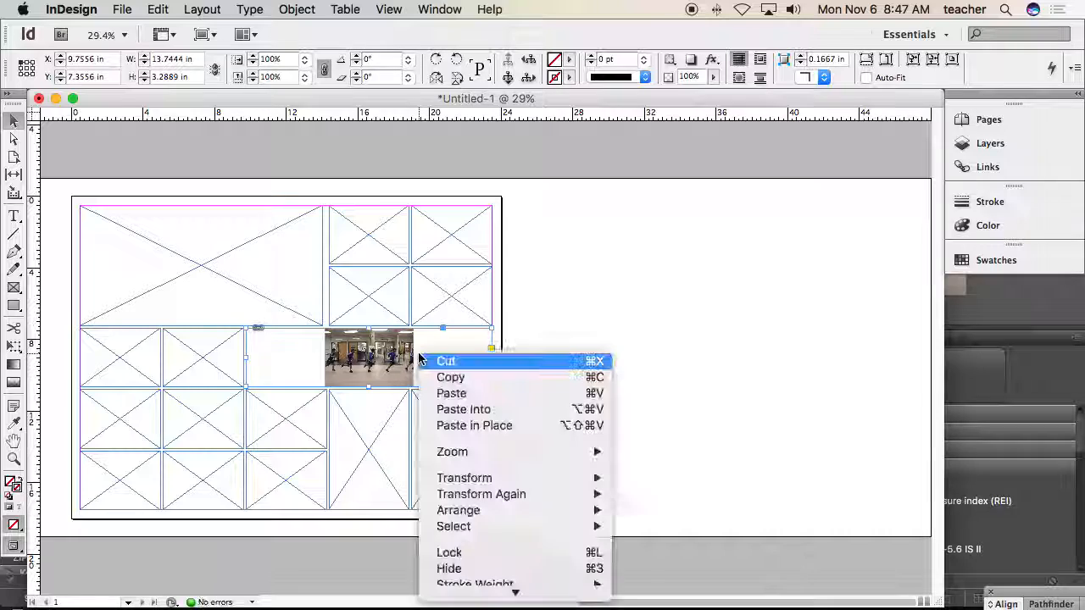
pyautogui.click(489, 415)
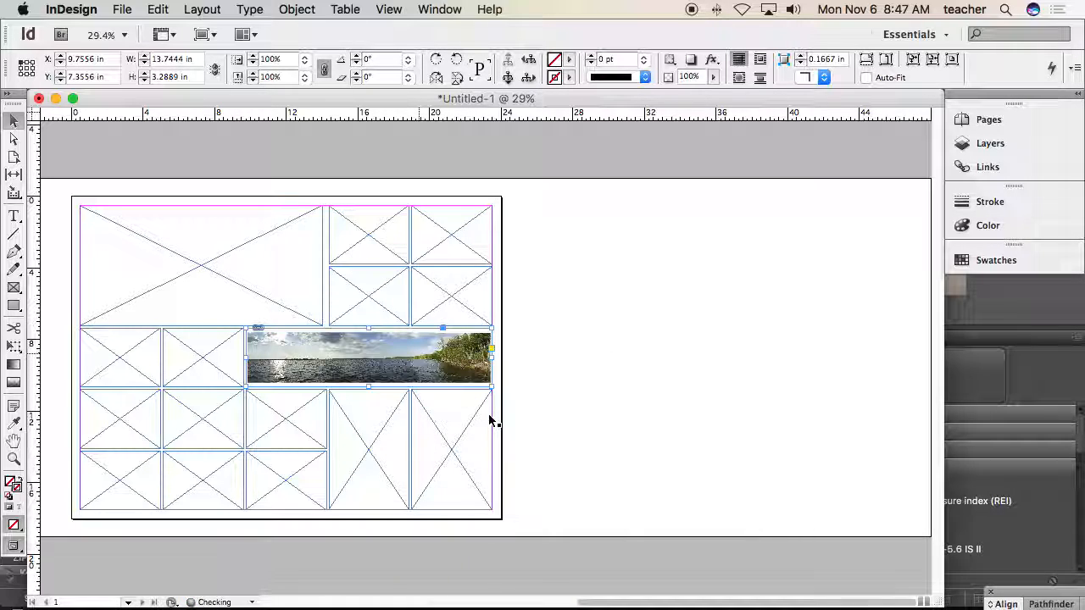
# - Enlarge the panorama to about 16.39 by 3.4 in and shift it within the third-row frame so it covers the frame completely
pyautogui.click(369, 357)
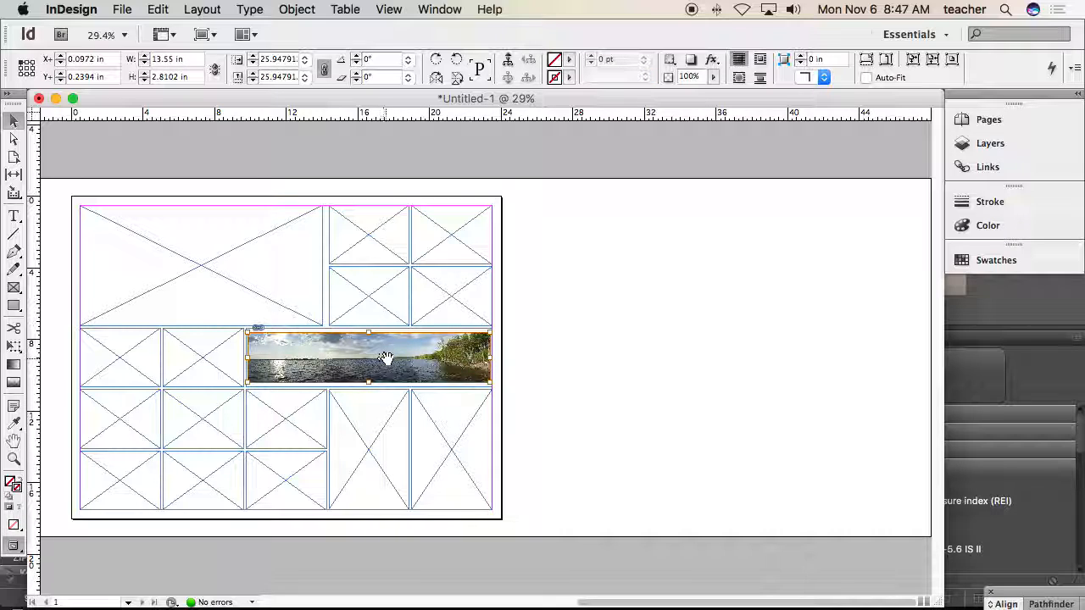
pyautogui.moveTo(492, 332); pyautogui.dragTo(511, 327)
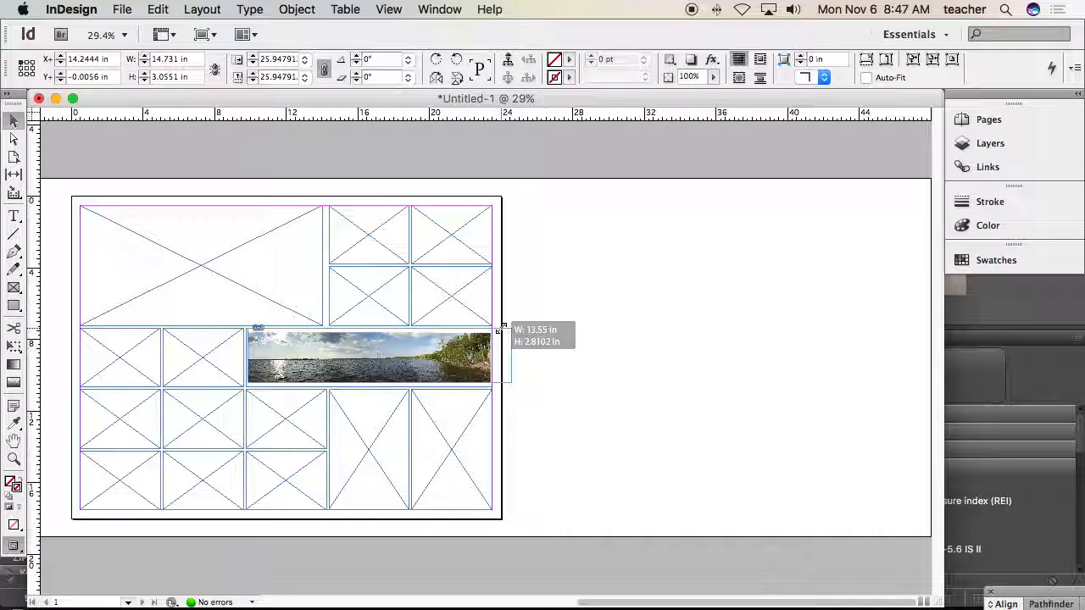
pyautogui.moveTo(512, 383); pyautogui.dragTo(540, 388)
pyautogui.moveTo(407, 362); pyautogui.dragTo(368, 362)
pyautogui.press('Down')
pyautogui.press('Down')
pyautogui.press('Down')
pyautogui.press('Down')
pyautogui.press('Down')
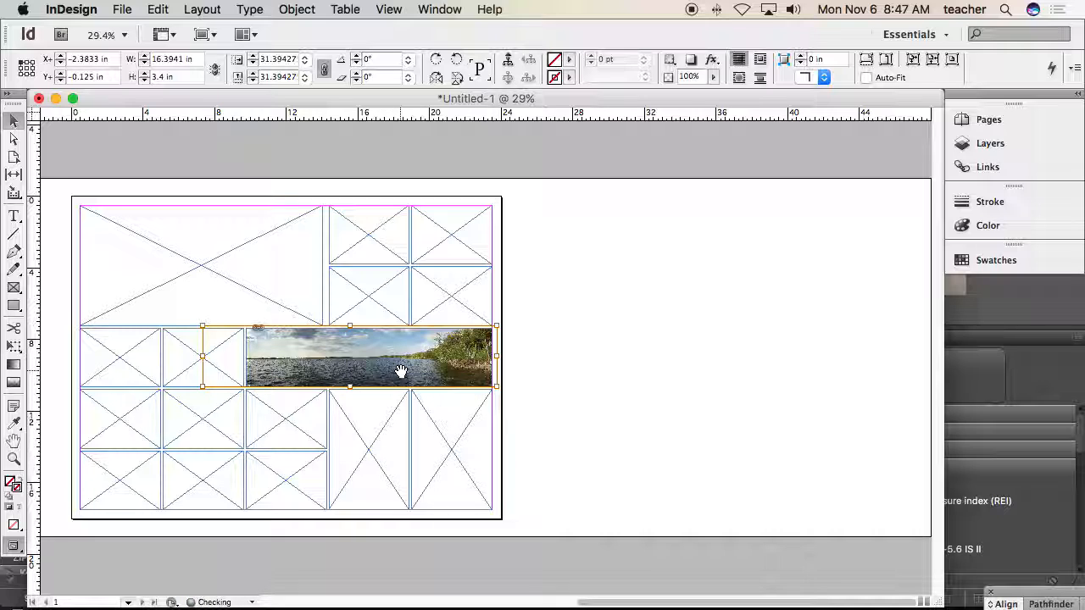
pyautogui.press('Left')
pyautogui.click(526, 388)
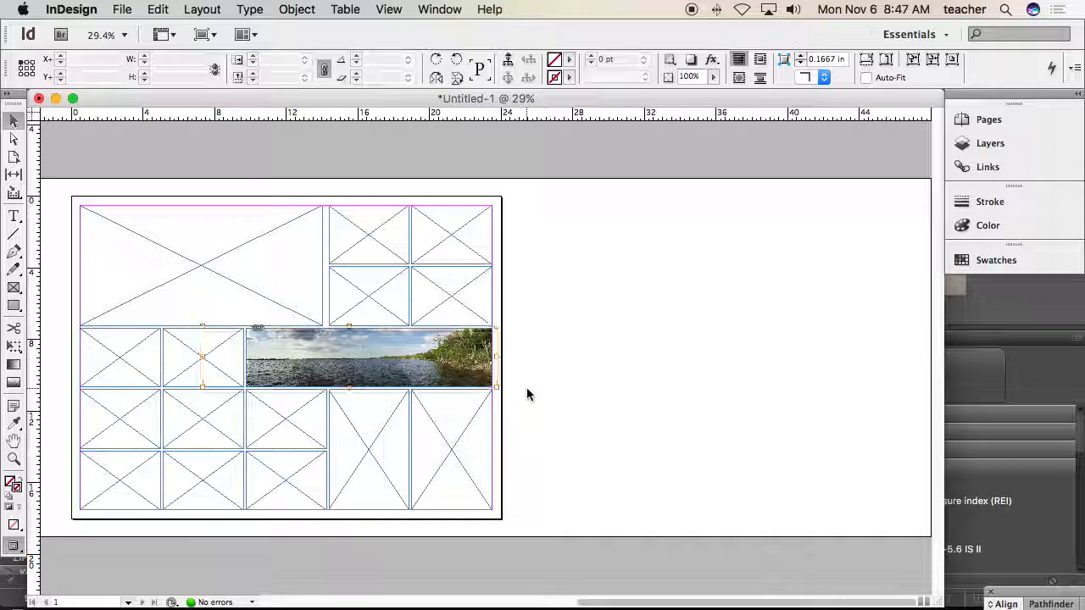
# - Delete the third frame in the bottom row and widen the second one over its space to about 9.12 in
pyautogui.click(296, 296)
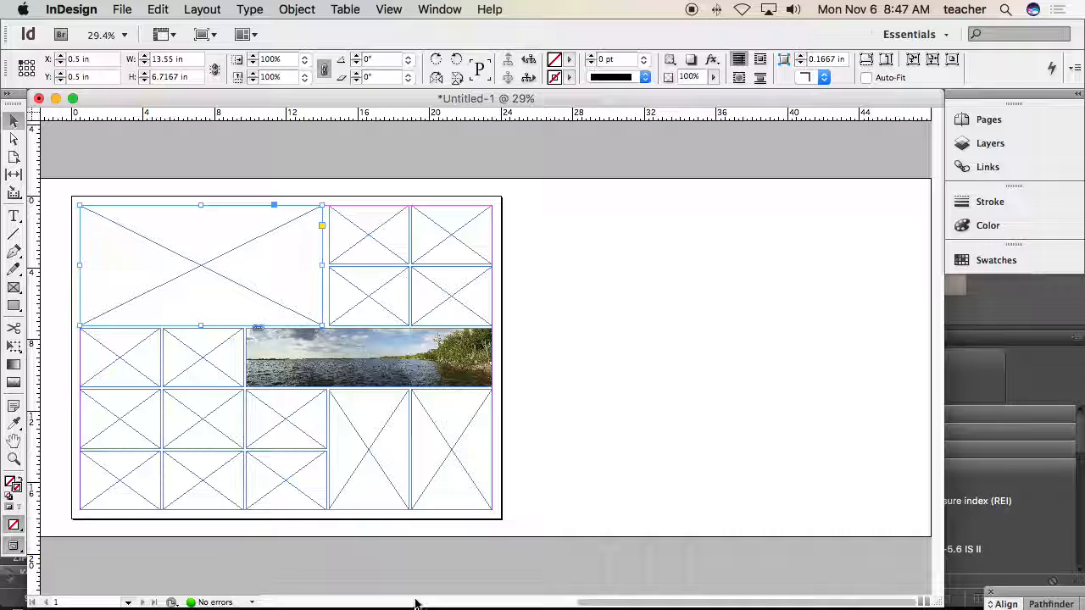
pyautogui.click(297, 546)
pyautogui.click(266, 512)
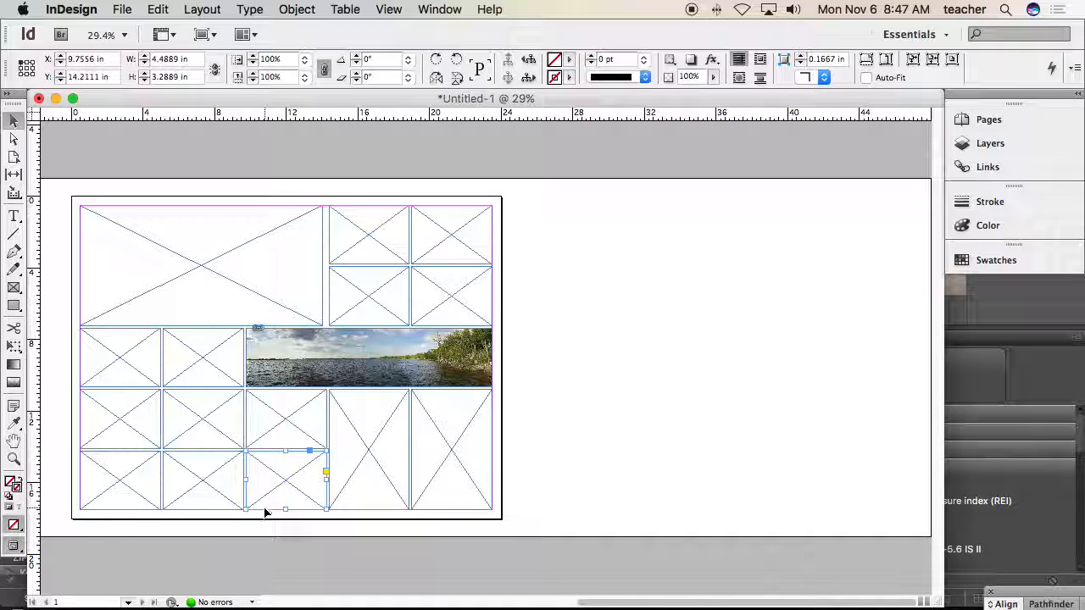
pyautogui.press('Delete')
pyautogui.click(227, 496)
pyautogui.moveTo(244, 480); pyautogui.dragTo(327, 479)
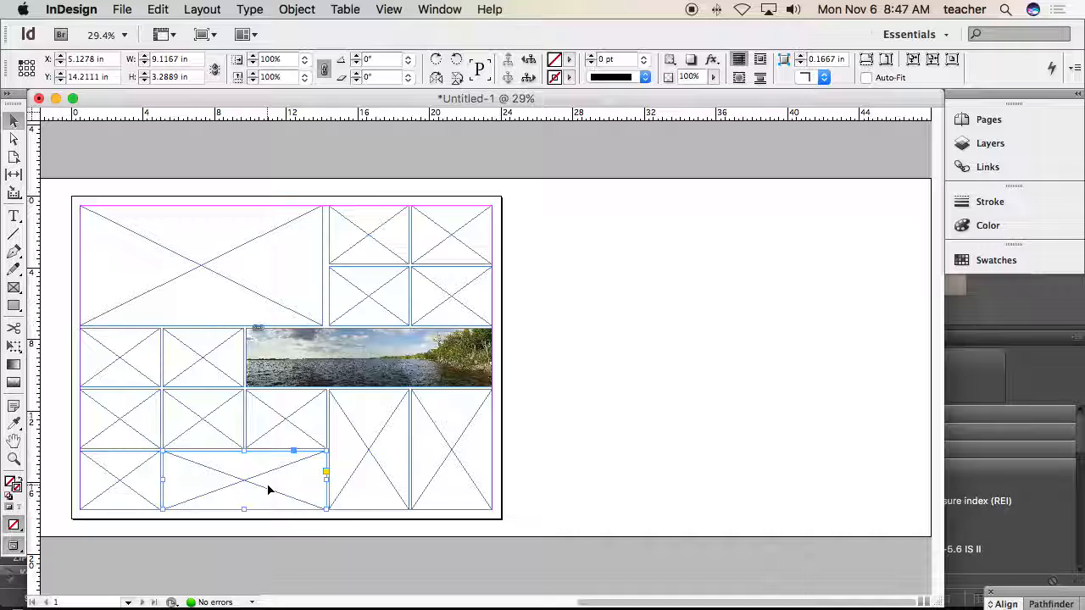
# - Place multi comp.psd from the desktop's tgj3m1 folder into the wide bottom-row frame
pyautogui.click(122, 9)
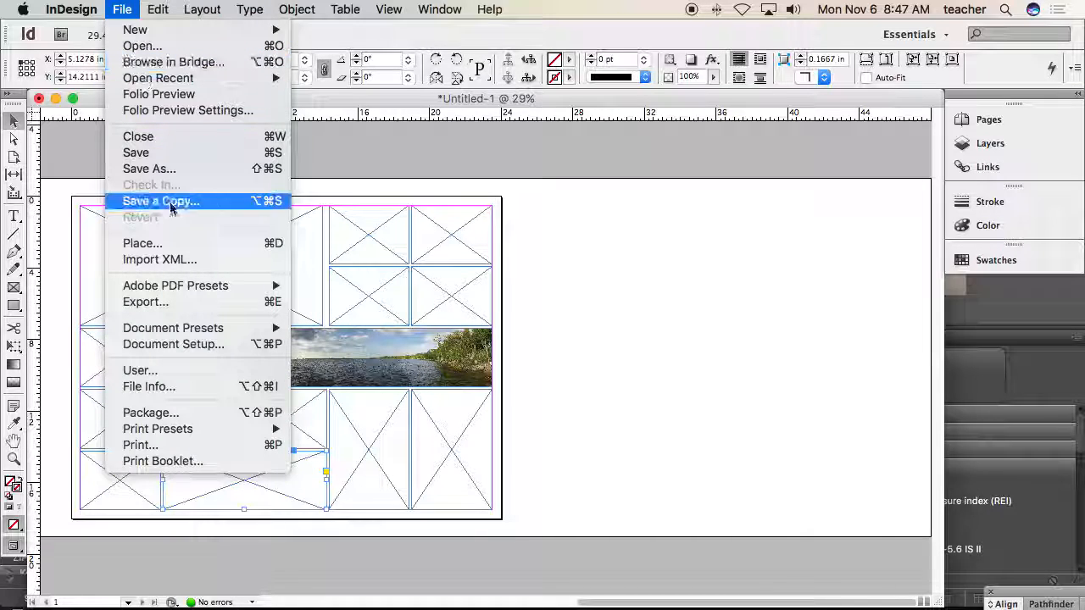
pyautogui.click(170, 243)
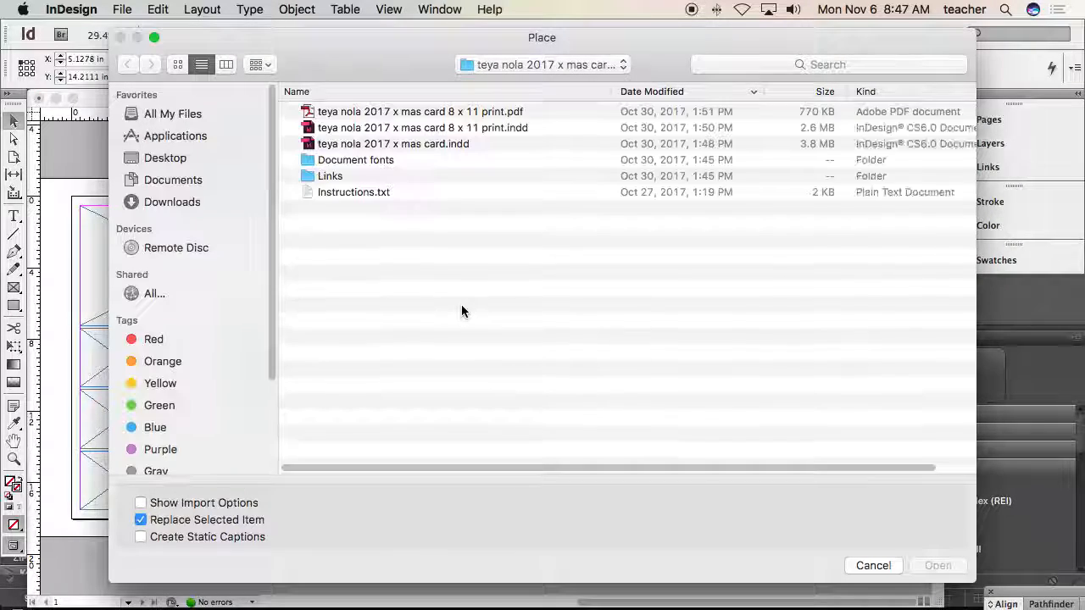
pyautogui.click(183, 160)
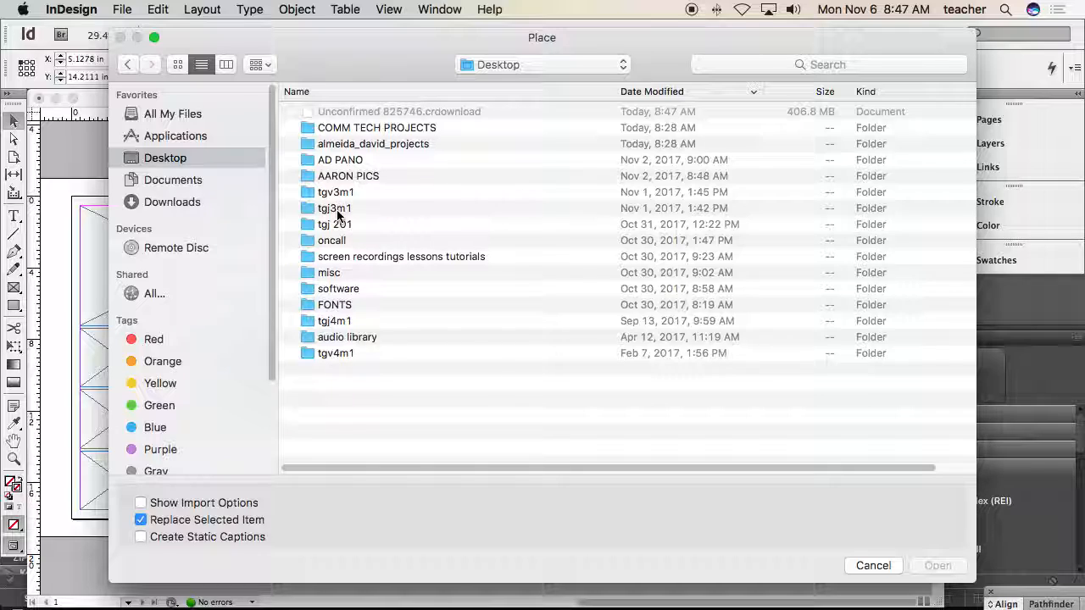
pyautogui.doubleClick(339, 209)
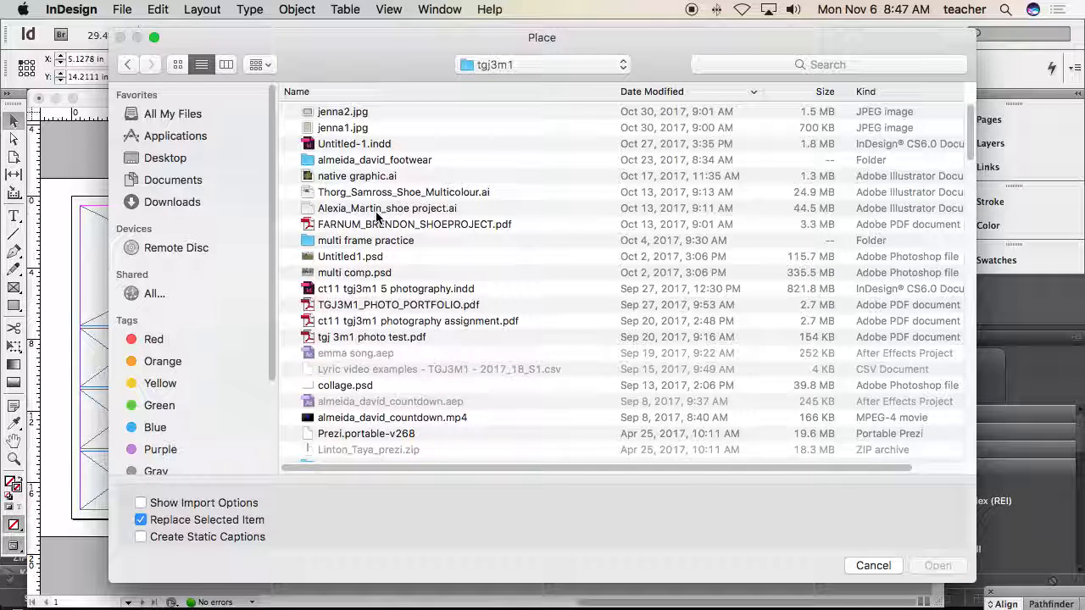
pyautogui.click(349, 272)
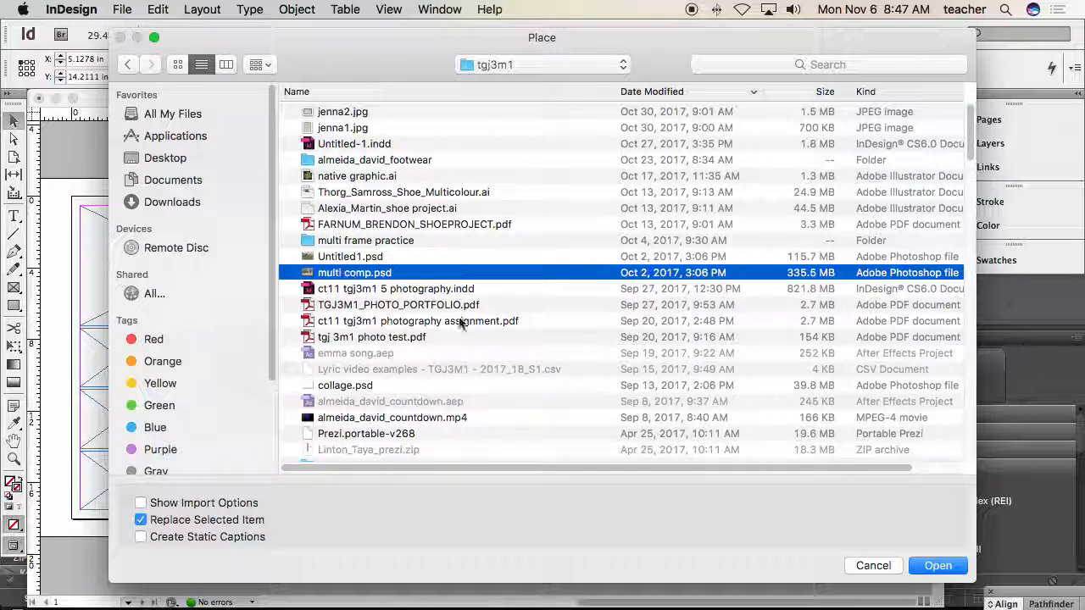
pyautogui.click(930, 564)
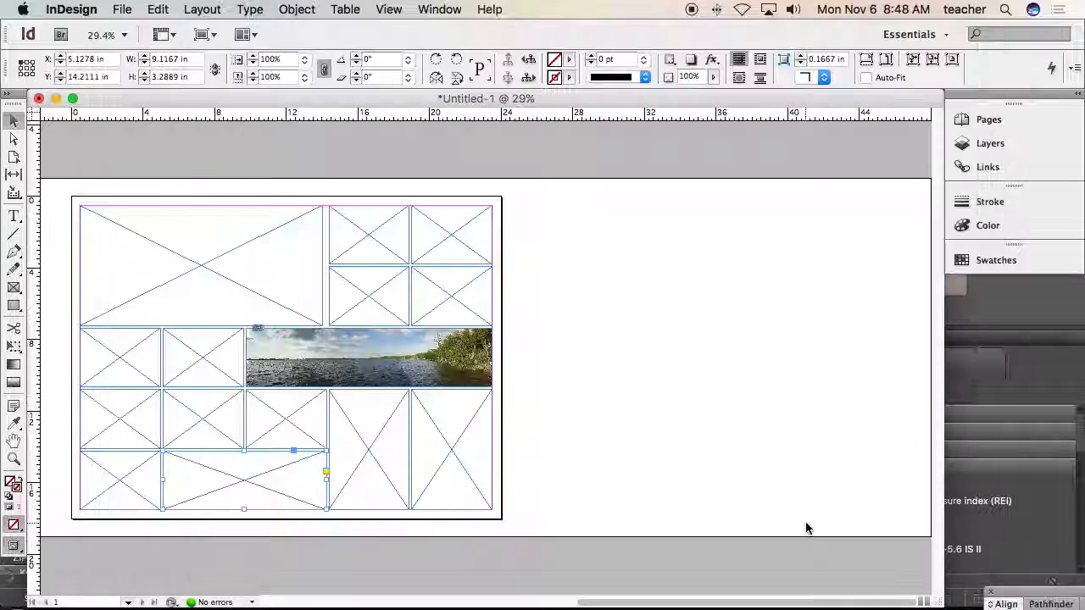
# - Fit the placed hallway runners photo proportionally within the wide bottom-row frame
pyautogui.rightClick(288, 490)
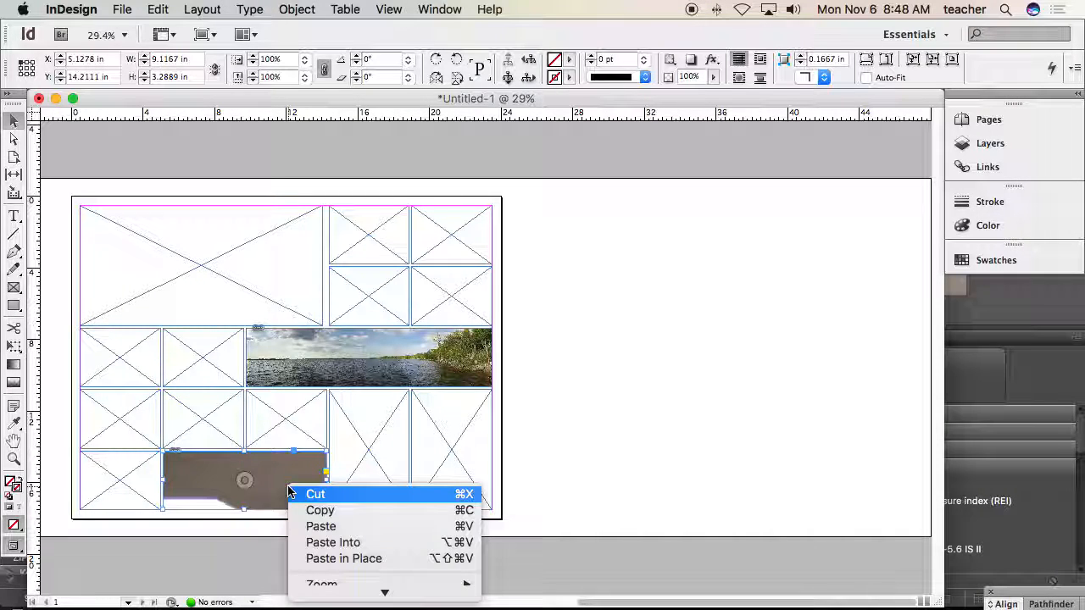
pyautogui.moveTo(377, 592)
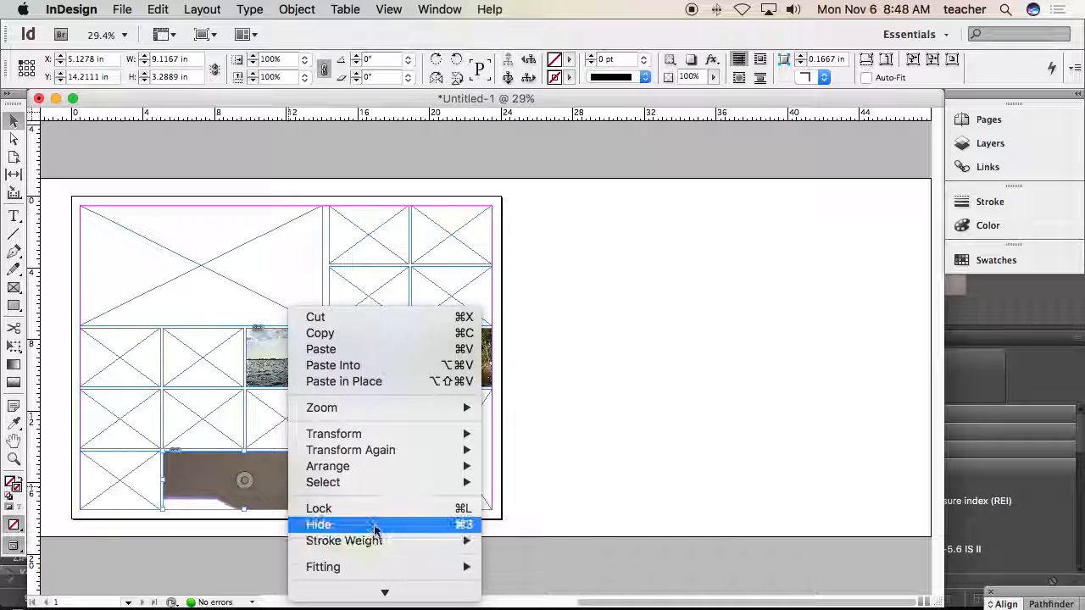
pyautogui.moveTo(382, 567)
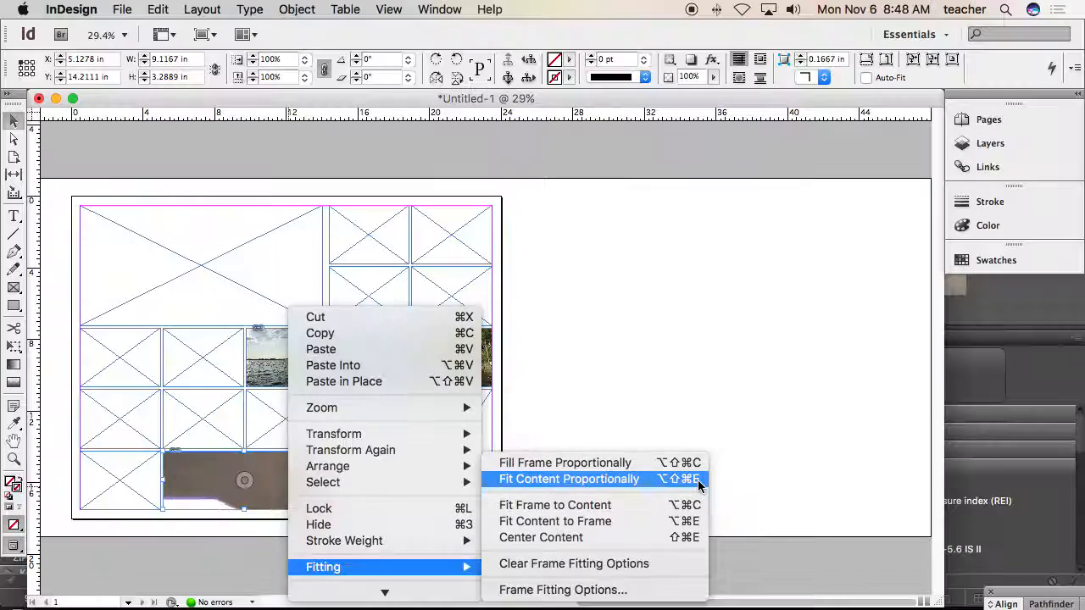
pyautogui.click(698, 480)
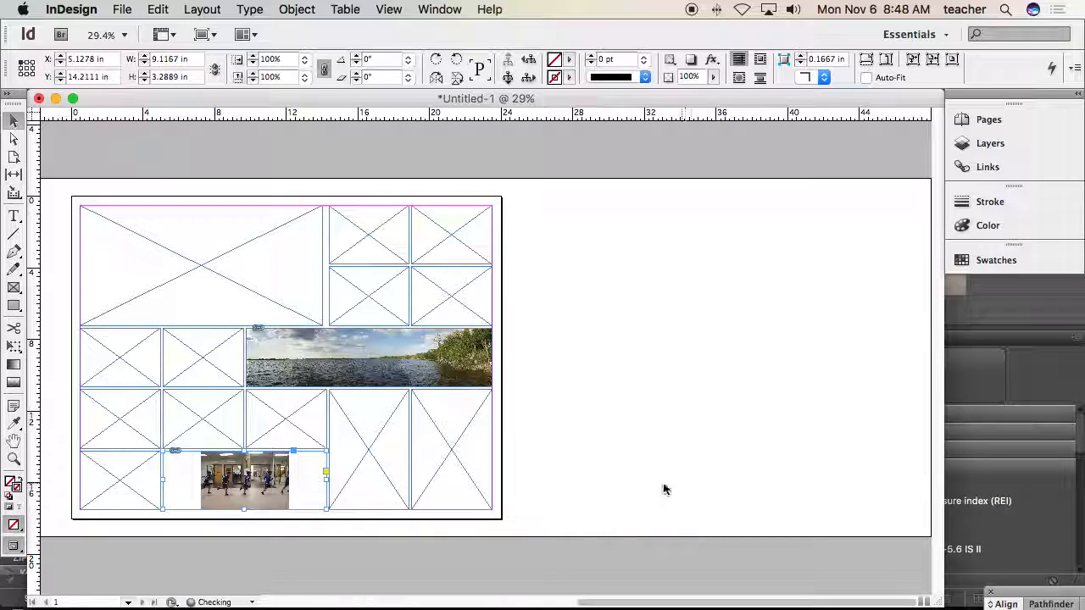
# - Enlarge the hallway runners photo inside its frame to about 9.32 by 6.21 in so it spans the frame's full width
pyautogui.moveTo(150, 444); pyautogui.dragTo(352, 541)
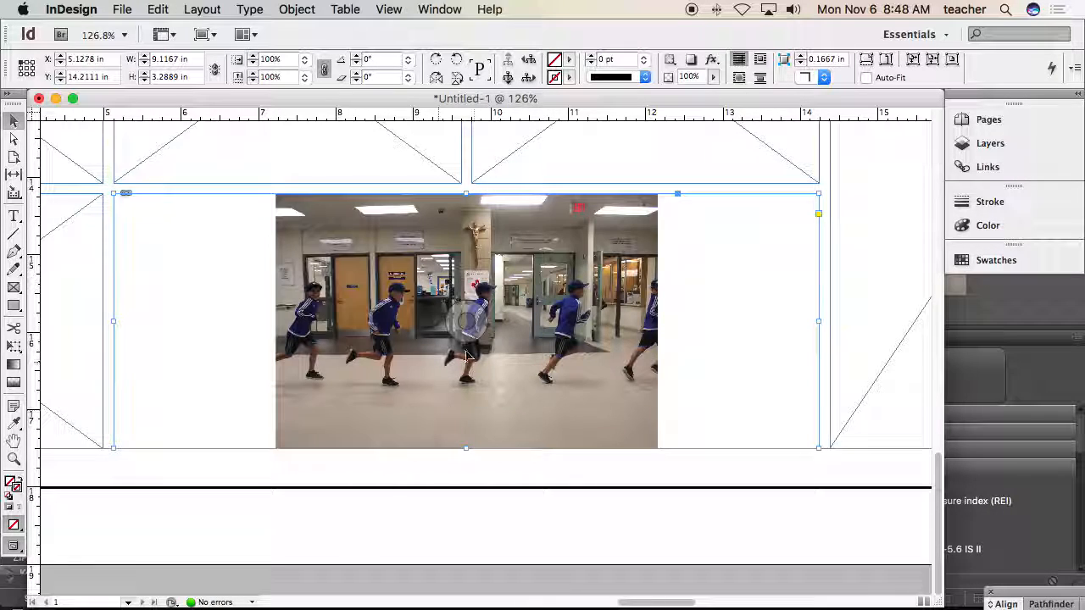
pyautogui.click(470, 322)
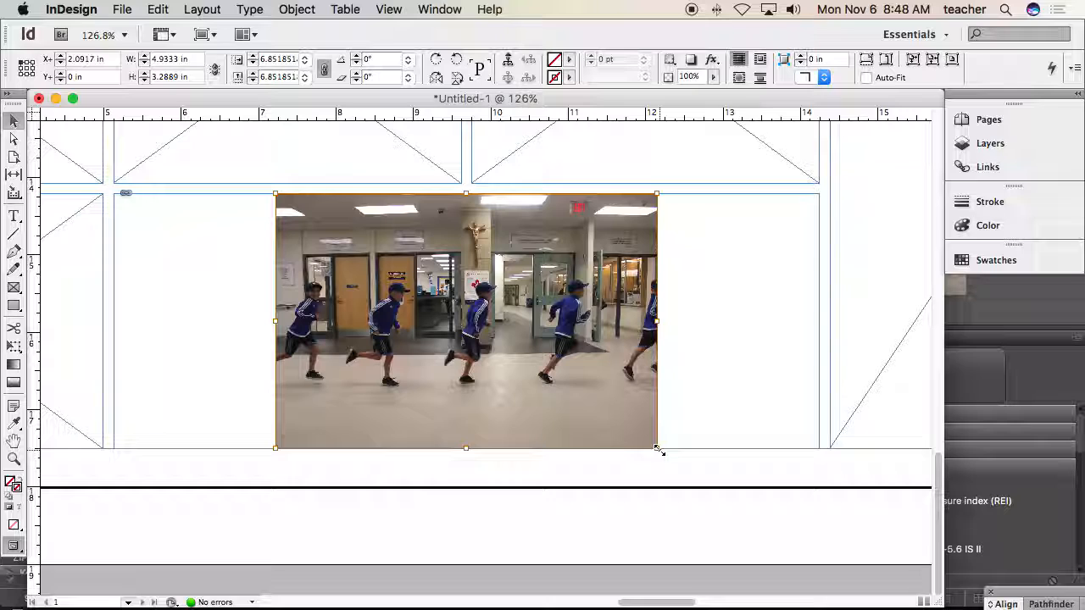
pyautogui.moveTo(660, 450); pyautogui.dragTo(761, 490)
pyautogui.moveTo(758, 194); pyautogui.dragTo(835, 141)
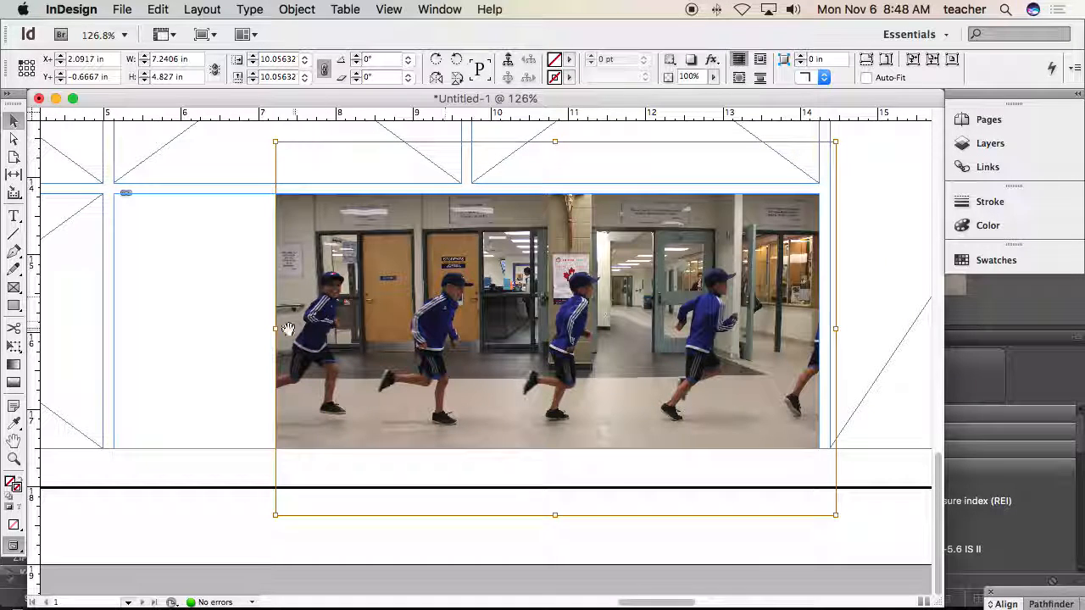
pyautogui.moveTo(275, 141); pyautogui.dragTo(202, 135)
pyautogui.moveTo(200, 515); pyautogui.dragTo(114, 573)
# - Nudge the runners photo up and left within its frame to an offset of about -0.2 in horizontally and -1.67 in vertically
pyautogui.press('Up')
pyautogui.press('Up')
pyautogui.press('Up')
pyautogui.press('Up')
pyautogui.press('Up')
pyautogui.press('Up')
pyautogui.press('Up')
pyautogui.press('Up')
pyautogui.press('Up')
pyautogui.press('Up')
pyautogui.press('Up')
pyautogui.press('Up')
pyautogui.press('Up')
pyautogui.press('Up')
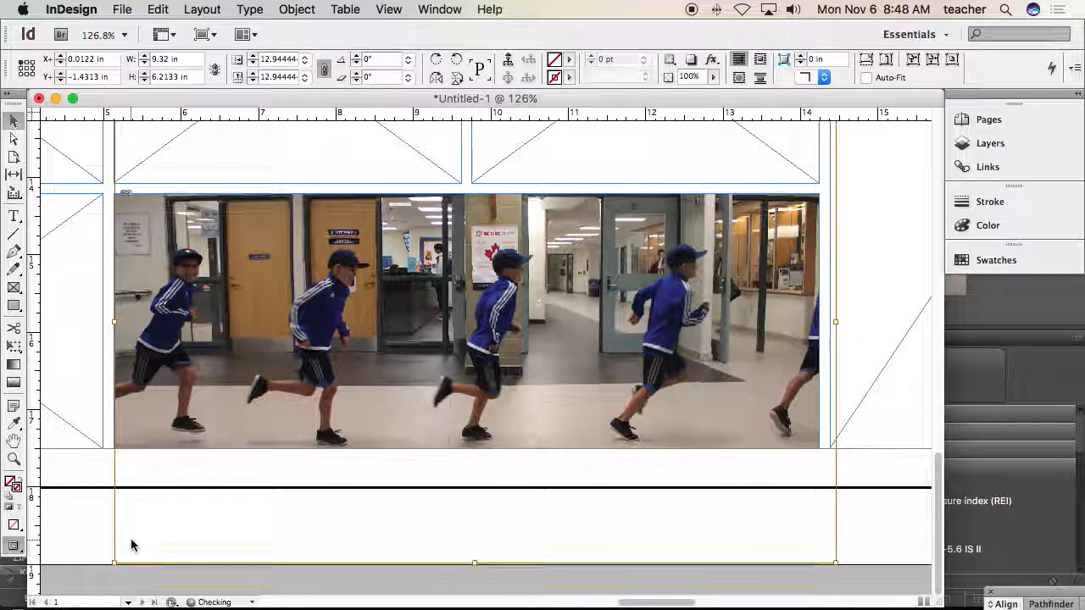
pyautogui.press('Left')
pyautogui.press('Left')
pyautogui.press('Left')
pyautogui.press('Left')
pyautogui.press('Left')
pyautogui.press('Left')
pyautogui.press('Left')
pyautogui.press('Left')
pyautogui.press('Left')
pyautogui.press('Left')
pyautogui.press('Left')
pyautogui.press('Left')
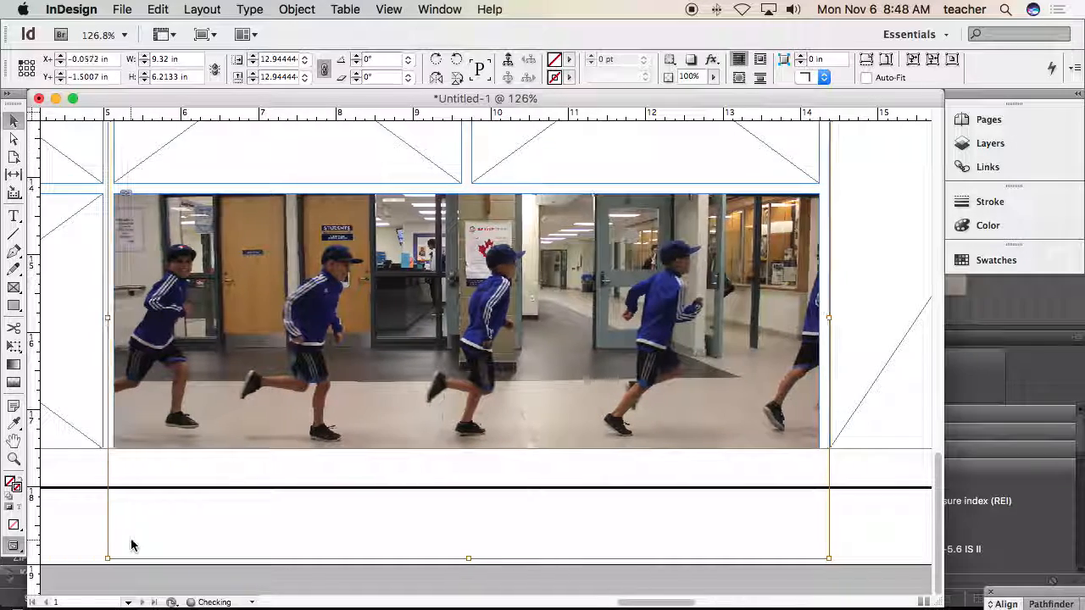
pyautogui.press('Left')
pyautogui.press('Left')
pyautogui.press('Left')
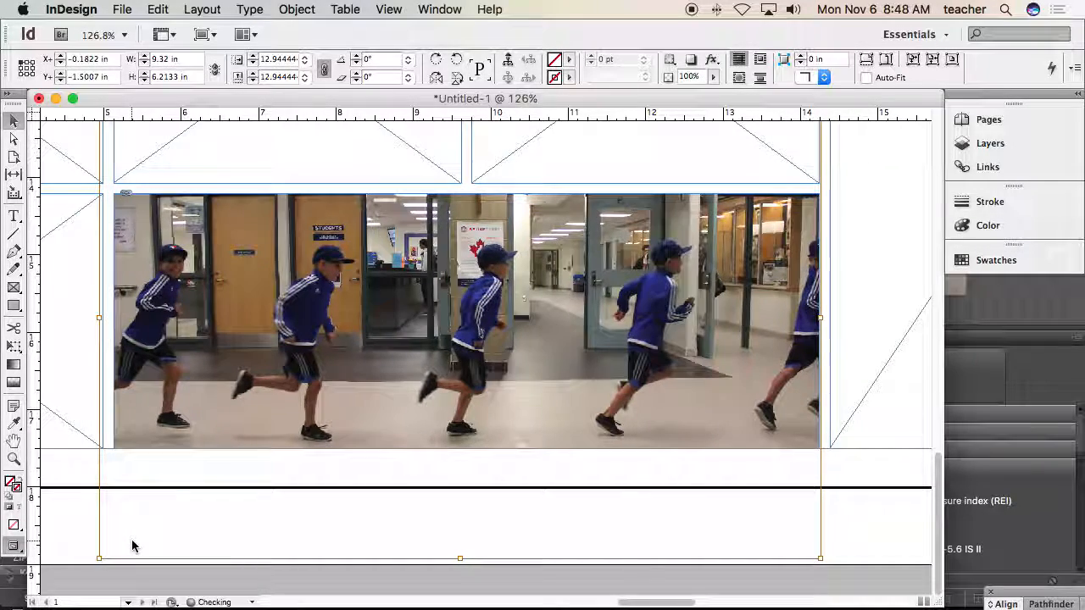
pyautogui.press('Up')
pyautogui.press('Up')
pyautogui.press('Up')
pyautogui.press('Up')
pyautogui.press('Up')
pyautogui.press('Up')
pyautogui.press('Up')
pyautogui.press('Up')
pyautogui.press('Up')
pyautogui.press('Up')
pyautogui.press('Up')
pyautogui.press('Up')
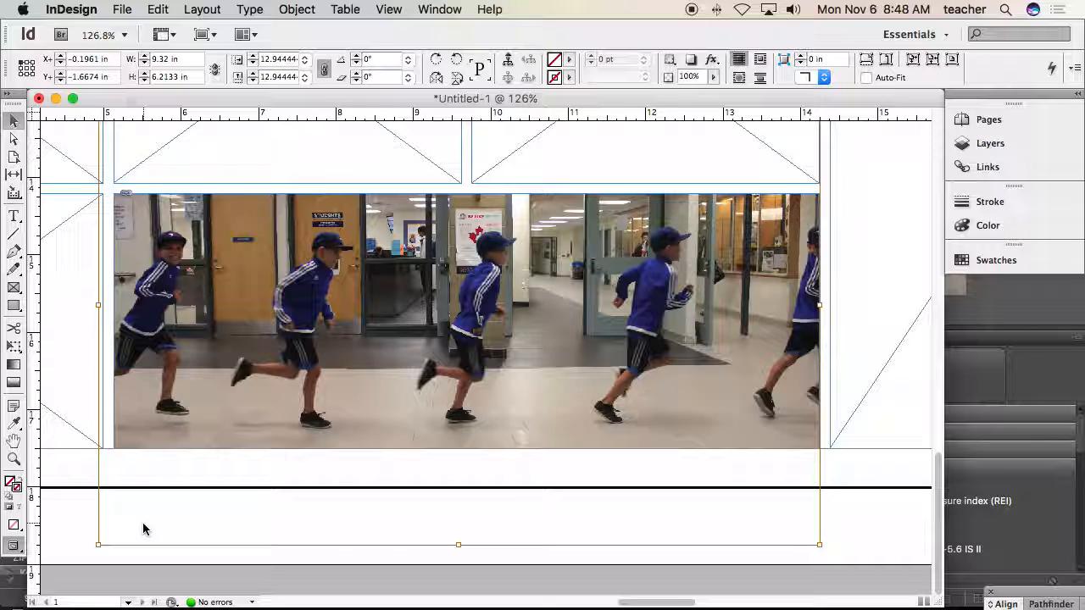
pyautogui.press('super+0')
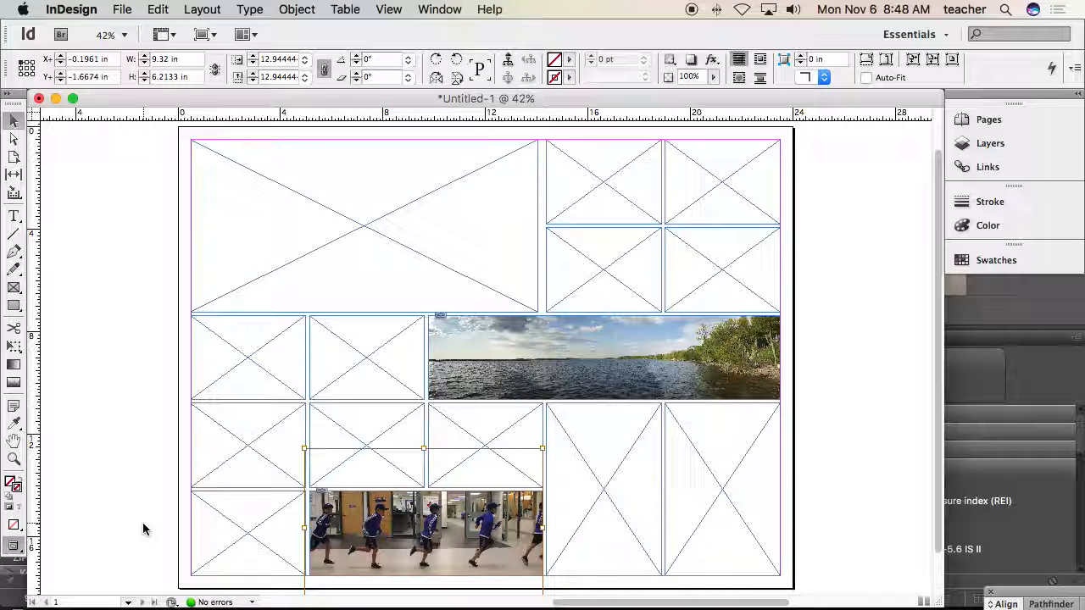
# - Open the placed runners photo for editing in Adobe Photoshop CS6, enlarge the program window and collapse the History display
pyautogui.rightClick(407, 521)
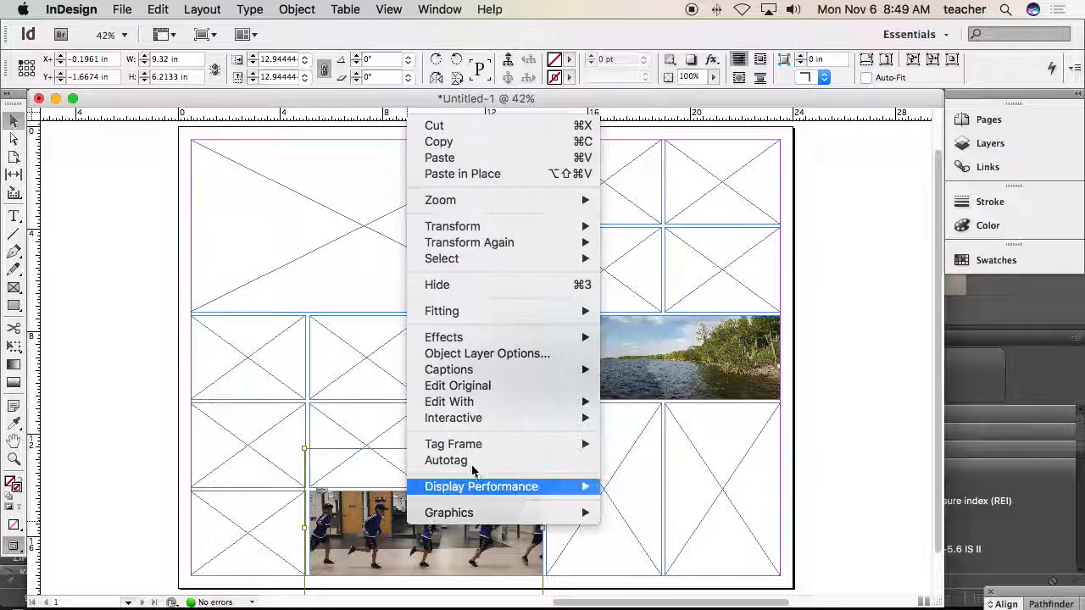
pyautogui.moveTo(500, 404)
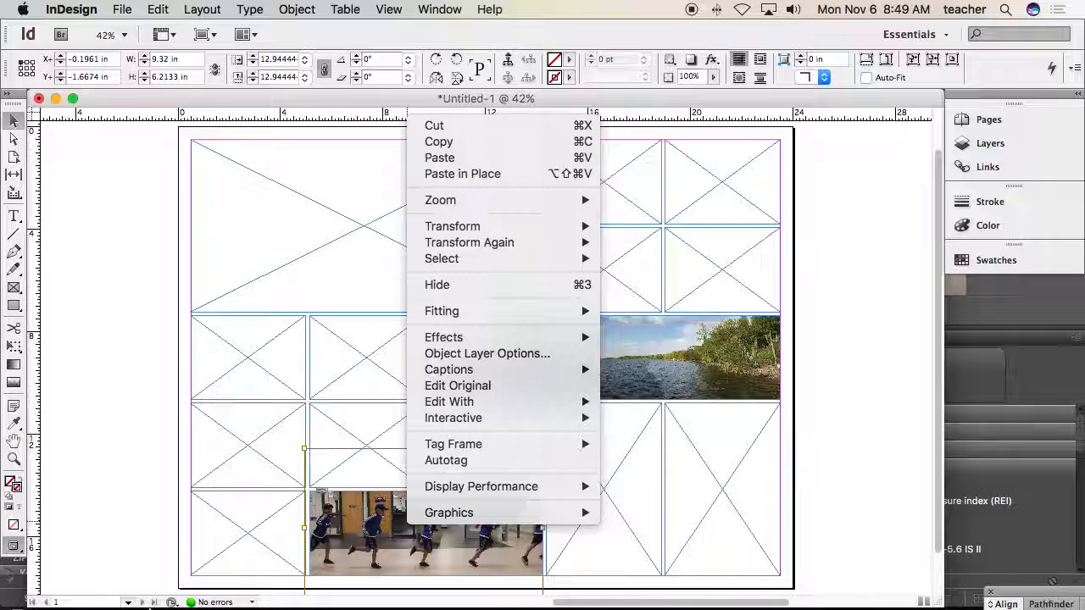
pyautogui.click(15, 586)
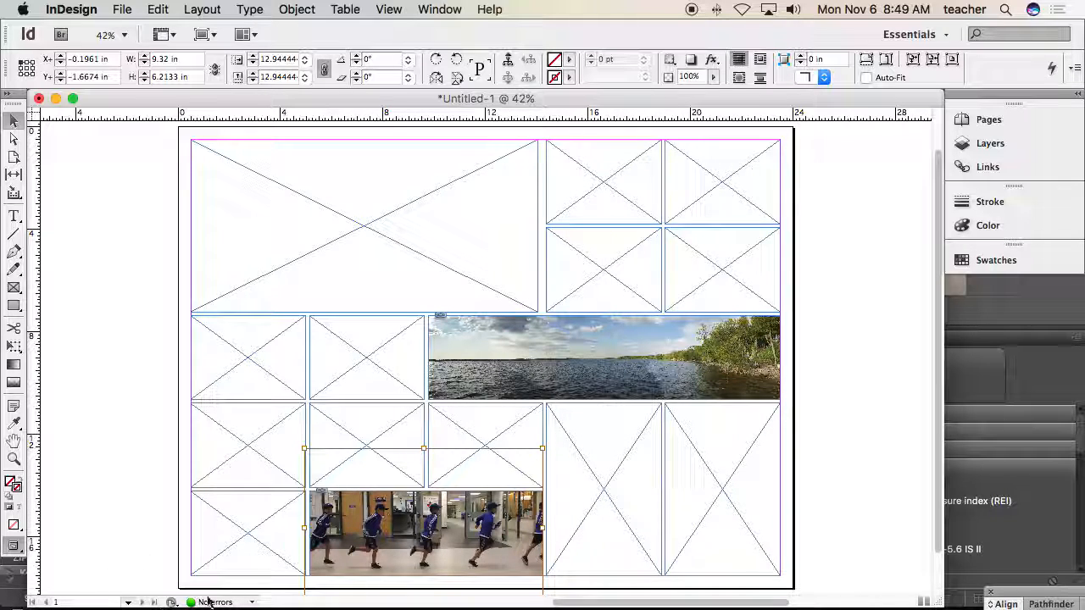
pyautogui.rightClick(411, 535)
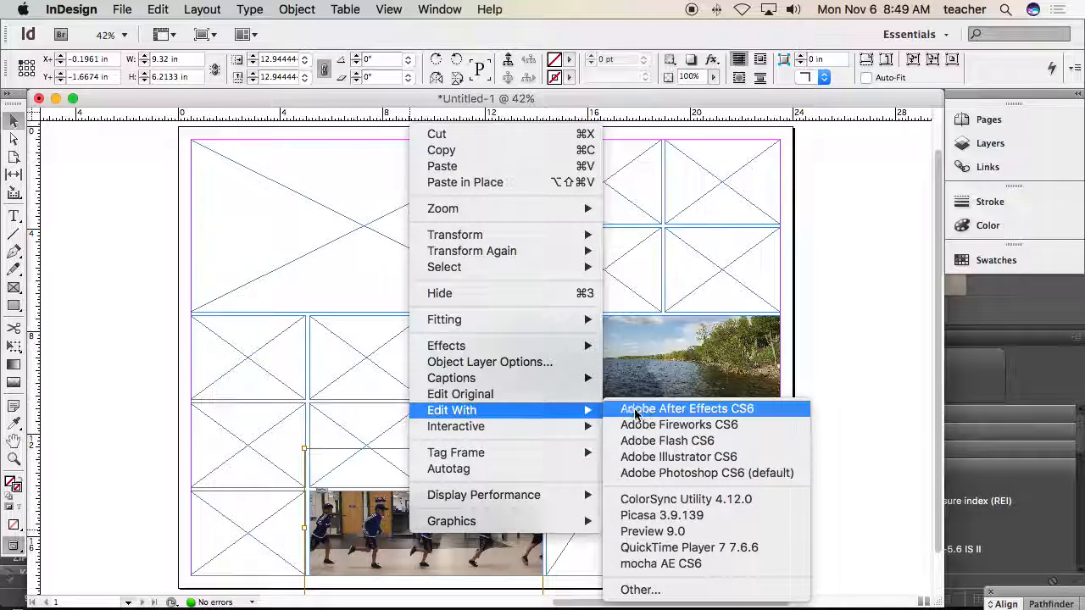
pyautogui.click(678, 474)
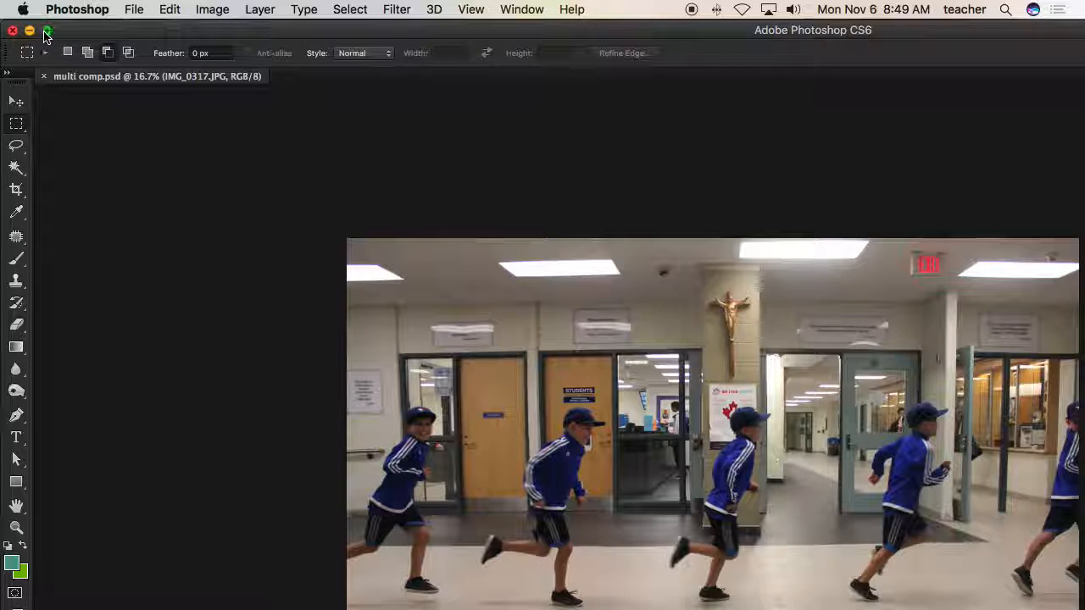
pyautogui.click(47, 31)
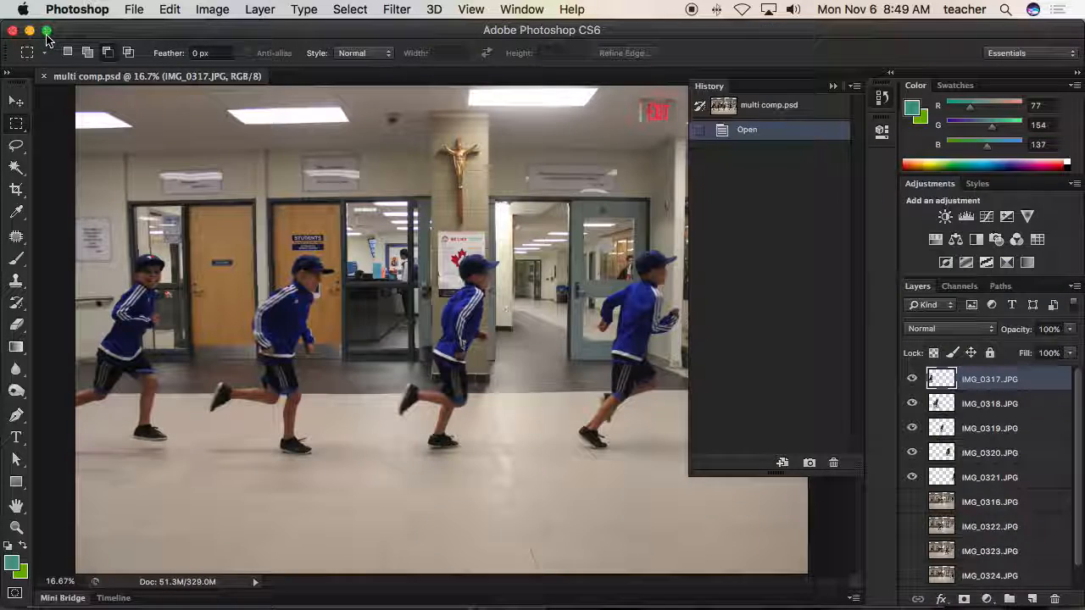
pyautogui.click(830, 87)
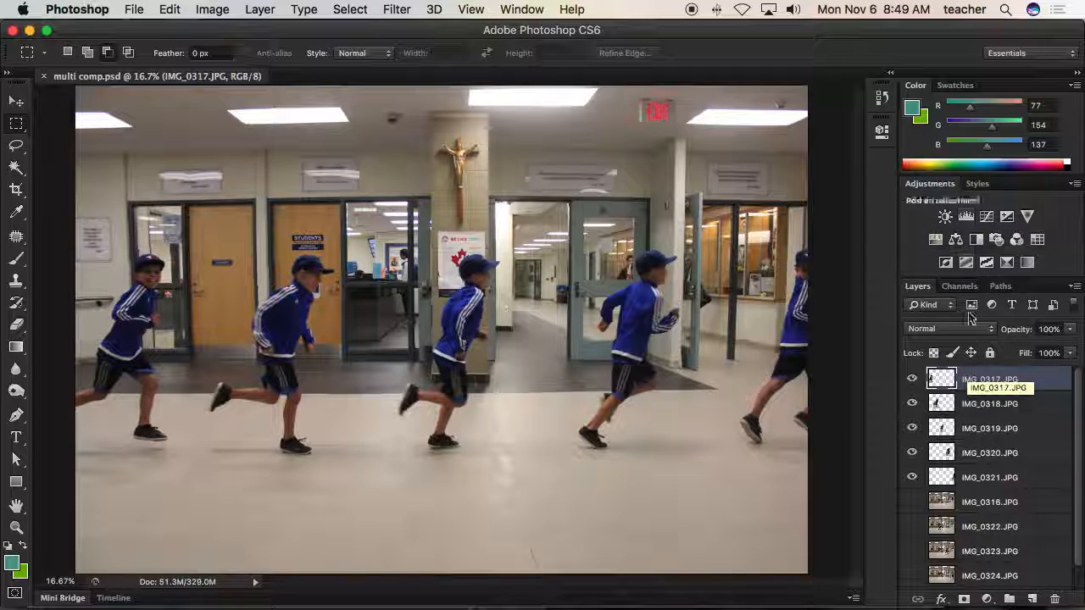
# - Add a Levels adjustment layer with input levels of 14, 1.23 and 209 to brighten the runners photo
pyautogui.click(967, 217)
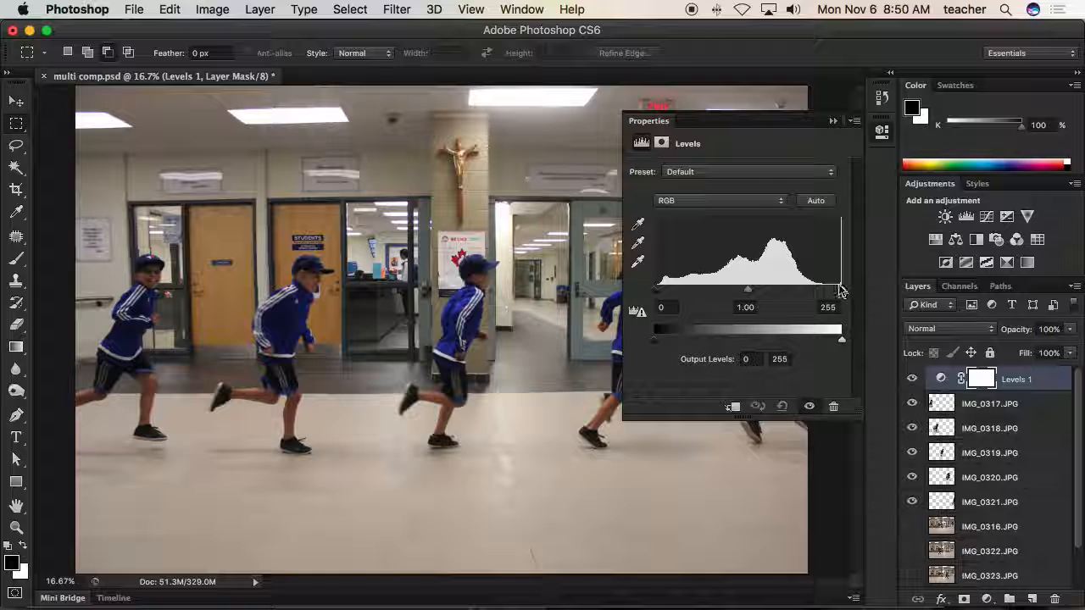
pyautogui.moveTo(841, 293); pyautogui.dragTo(819, 294)
pyautogui.moveTo(738, 292); pyautogui.dragTo(671, 293)
pyautogui.moveTo(819, 293); pyautogui.dragTo(810, 294)
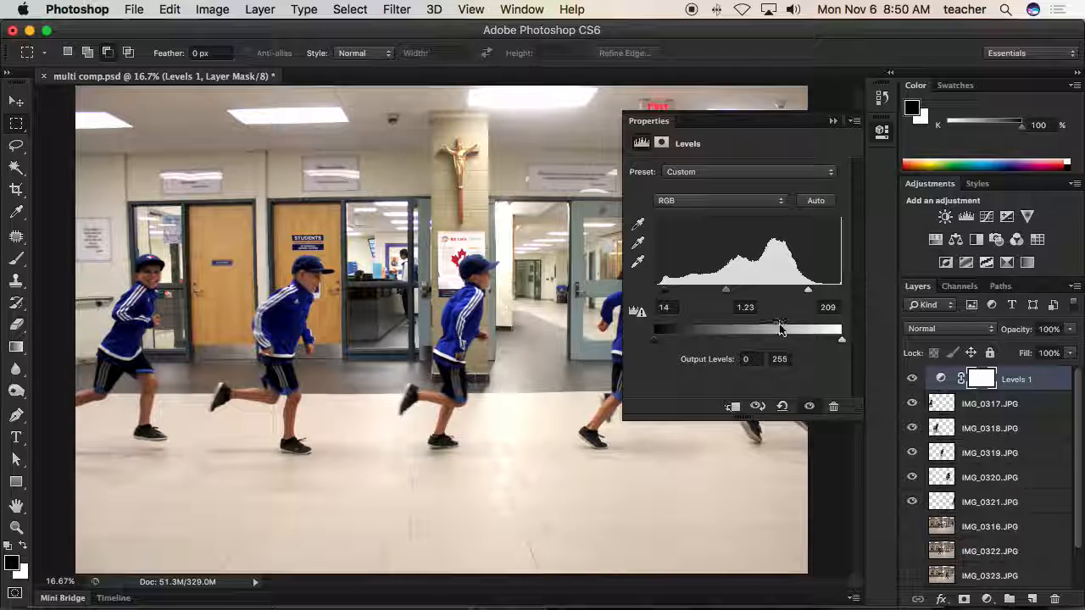
pyautogui.click(834, 120)
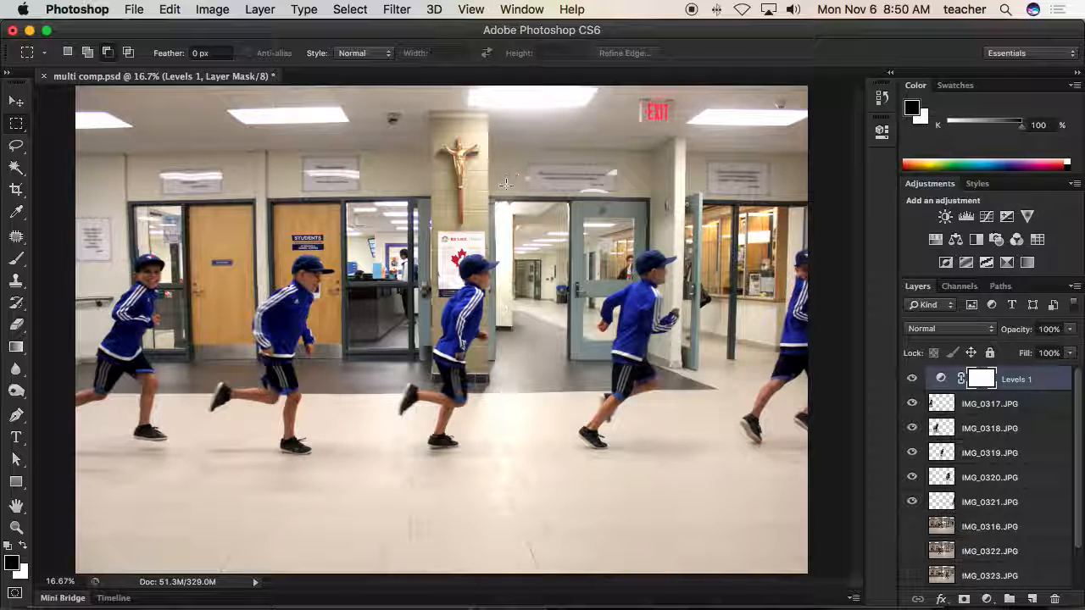
# - Save the edited multi comp.psd and switch back to the InDesign poster
pyautogui.press('super+s')
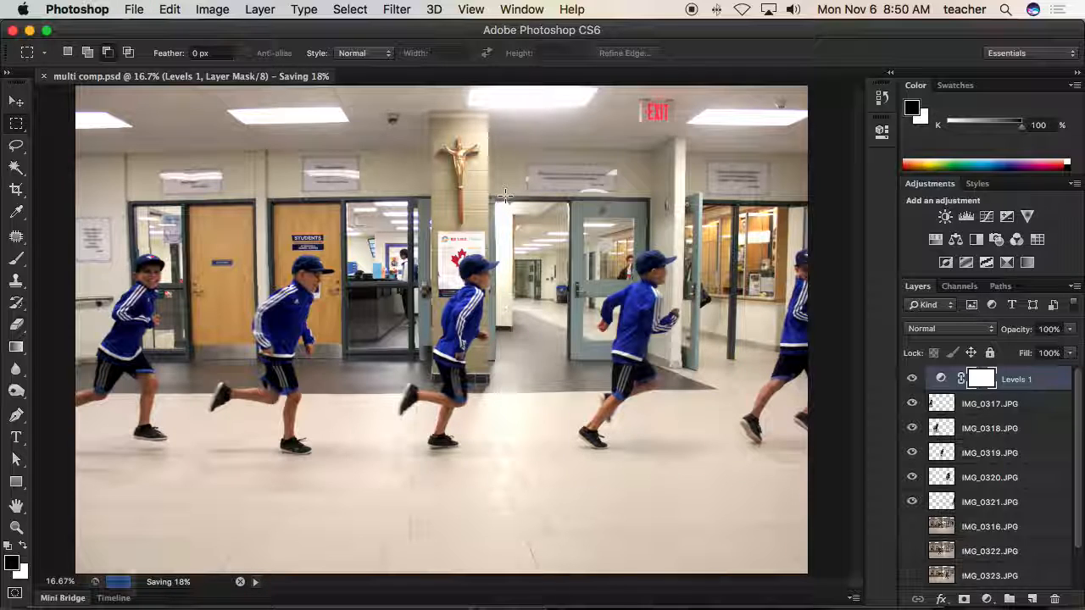
pyautogui.rightClick(305, 75)
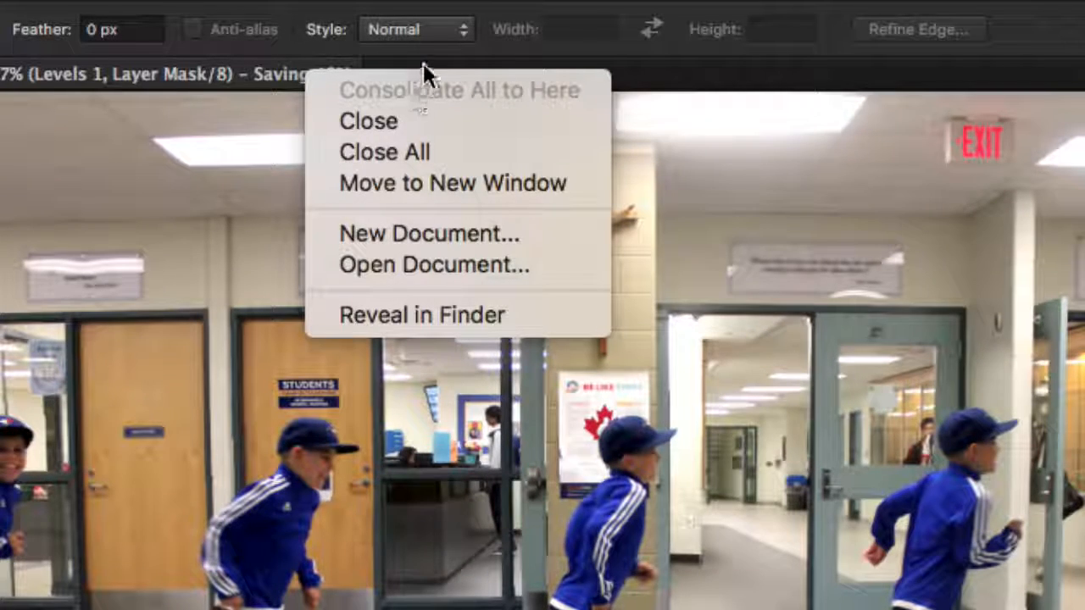
pyautogui.click(423, 62)
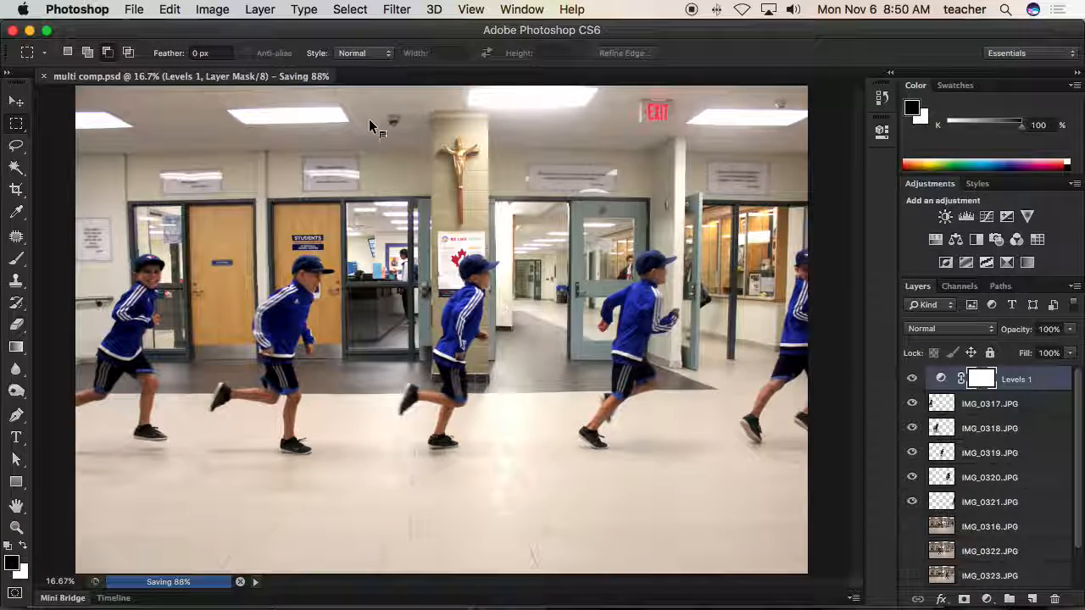
pyautogui.click(19, 101)
pyautogui.moveTo(556, 607)
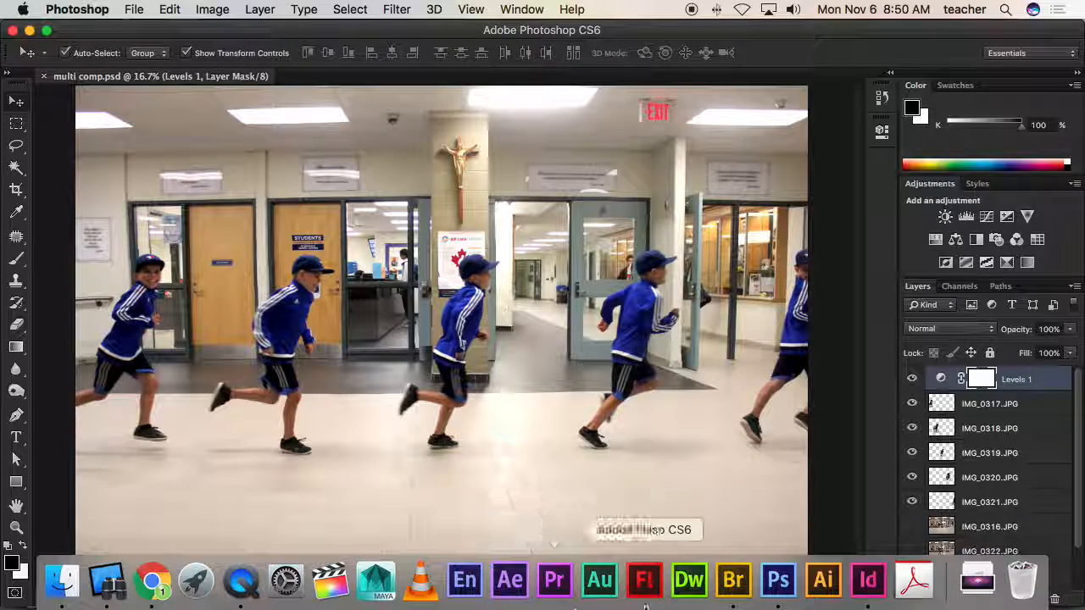
pyautogui.click(867, 581)
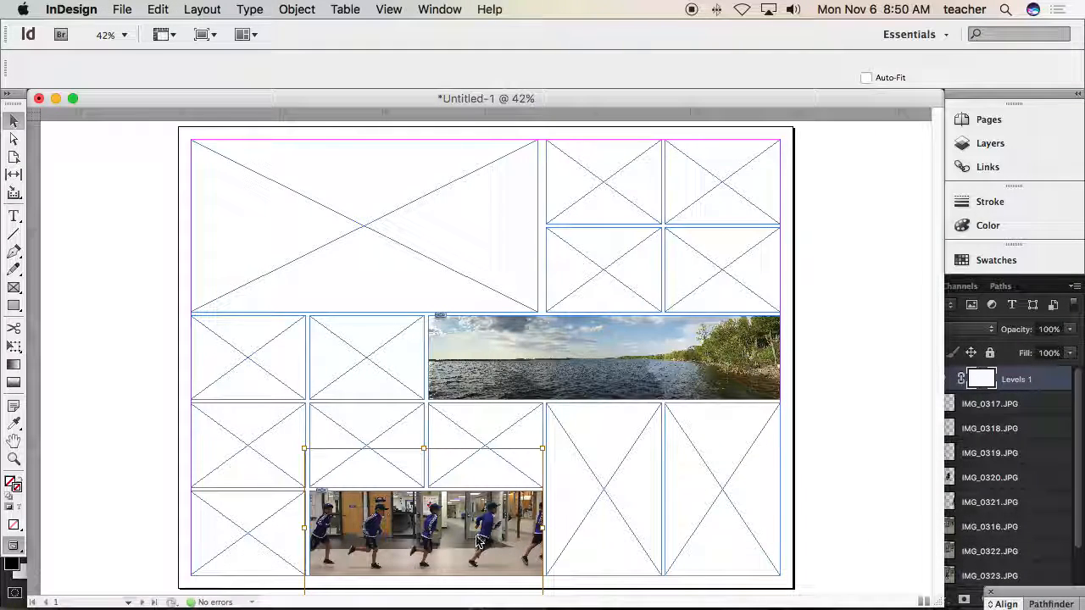